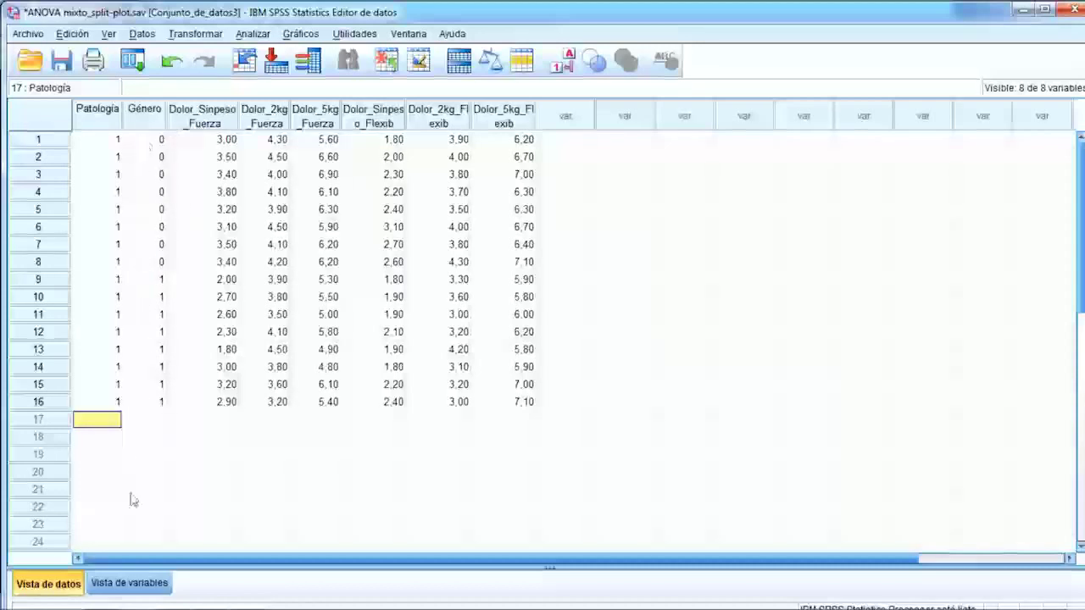
Check the value labels coded for the Género variable, then return to the data view.
{"action": "left_click", "coordinate": [119, 589]}
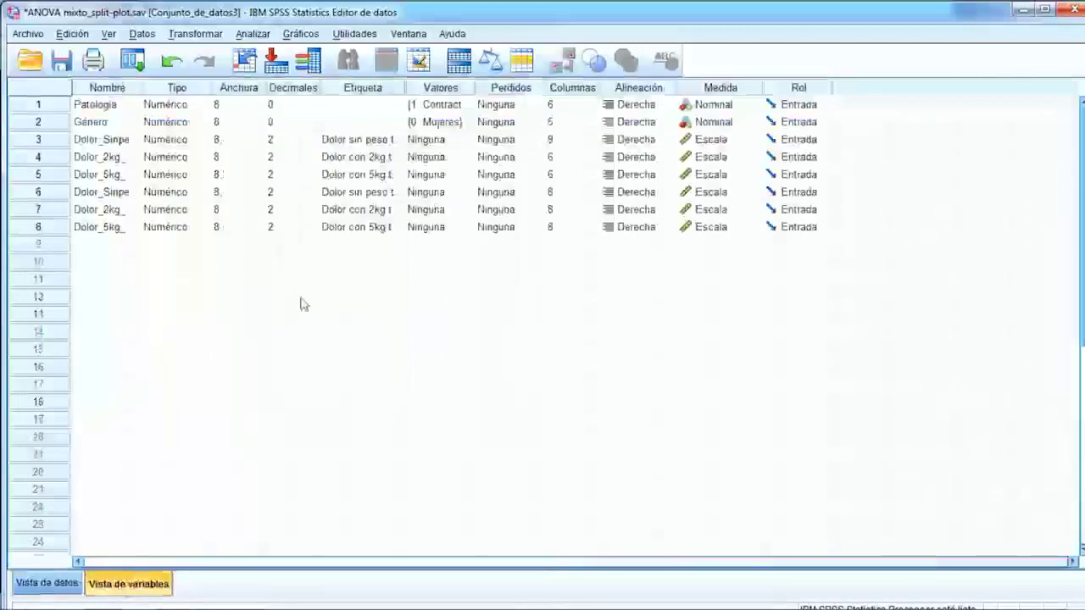
{"action": "left_click", "coordinate": [457, 125]}
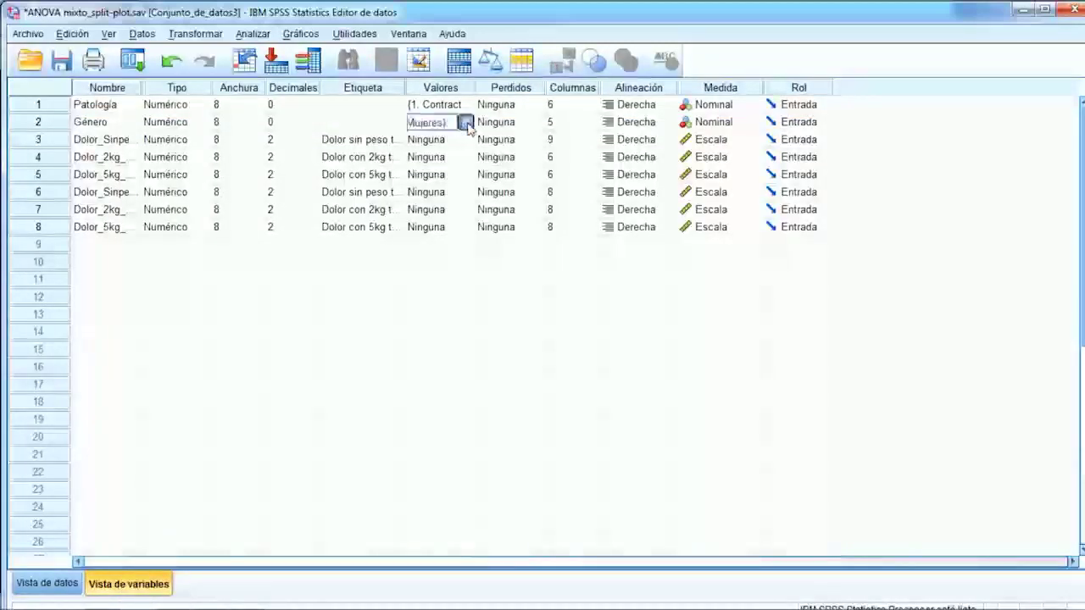
{"action": "left_click", "coordinate": [466, 122]}
{"action": "left_click", "coordinate": [474, 302]}
{"action": "left_click", "coordinate": [475, 315]}
{"action": "left_click", "coordinate": [464, 300]}
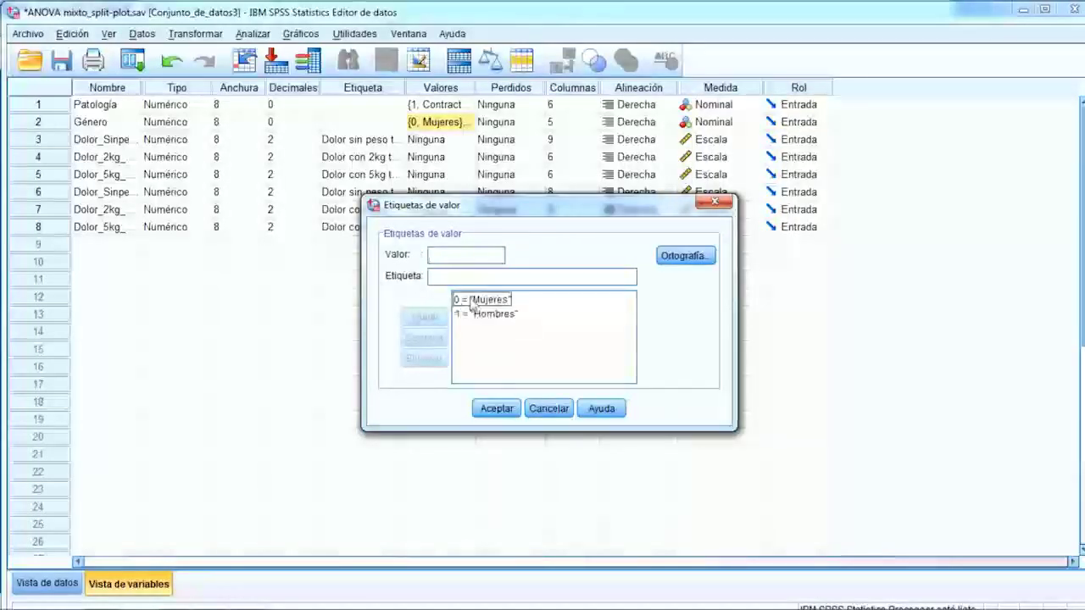
{"action": "left_click", "coordinate": [464, 314]}
{"action": "left_click", "coordinate": [484, 410]}
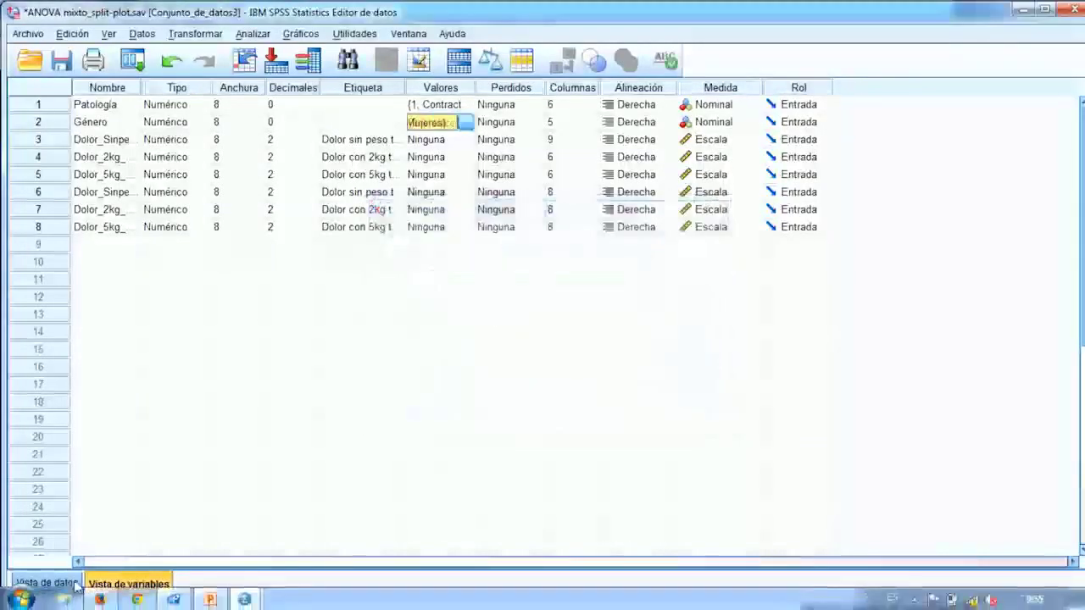
{"action": "left_click", "coordinate": [70, 583]}
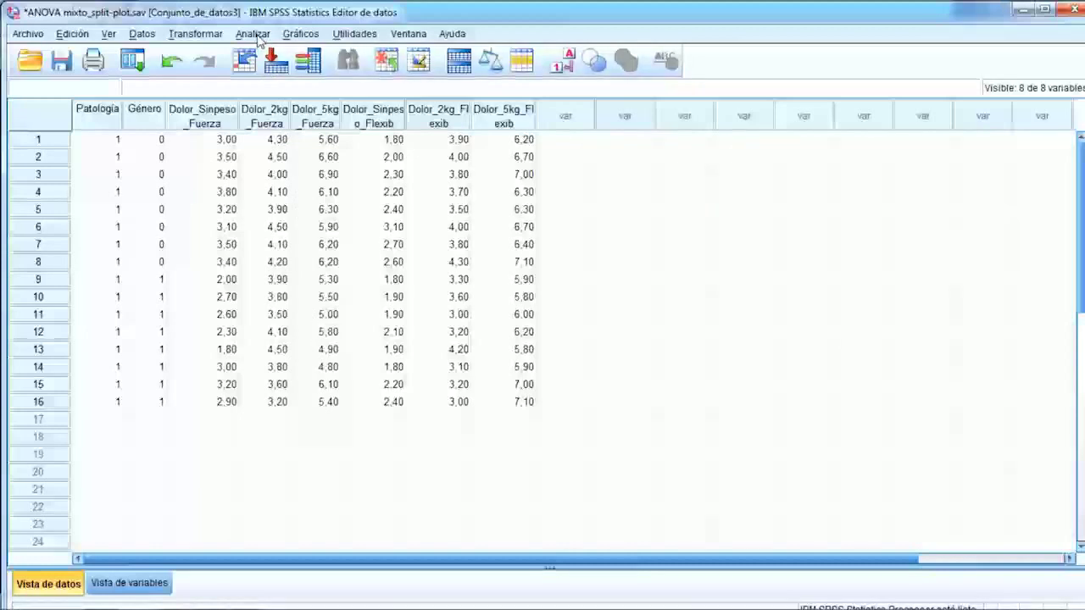
Start a general linear model repeated measures analysis and add the within-subjects factor Peso with 3 levels.
{"action": "left_click", "coordinate": [258, 38]}
{"action": "mouse_move", "coordinate": [307, 131]}
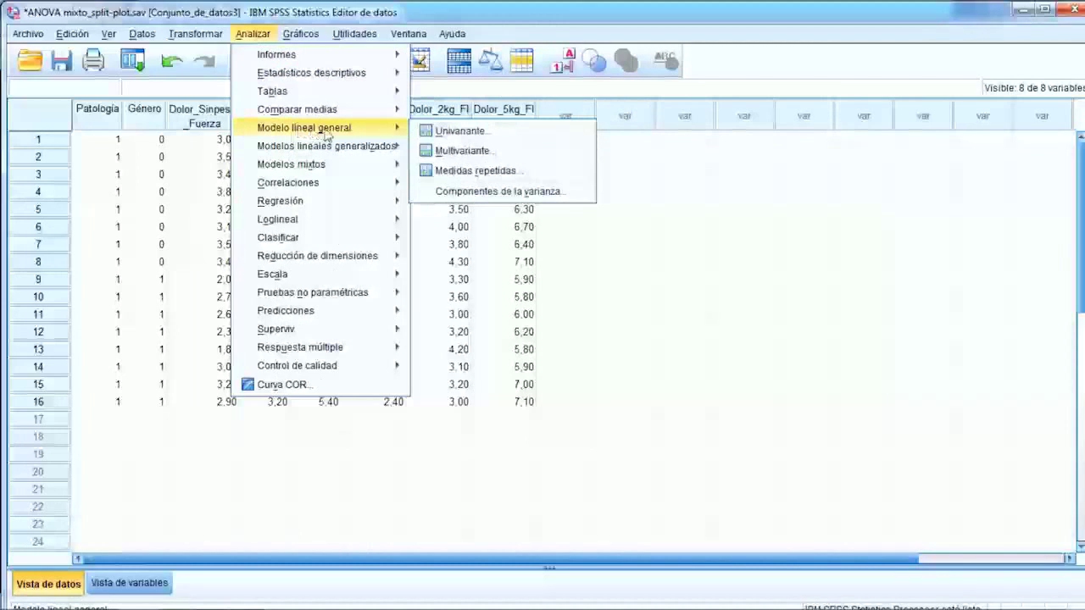
{"action": "left_click", "coordinate": [530, 179]}
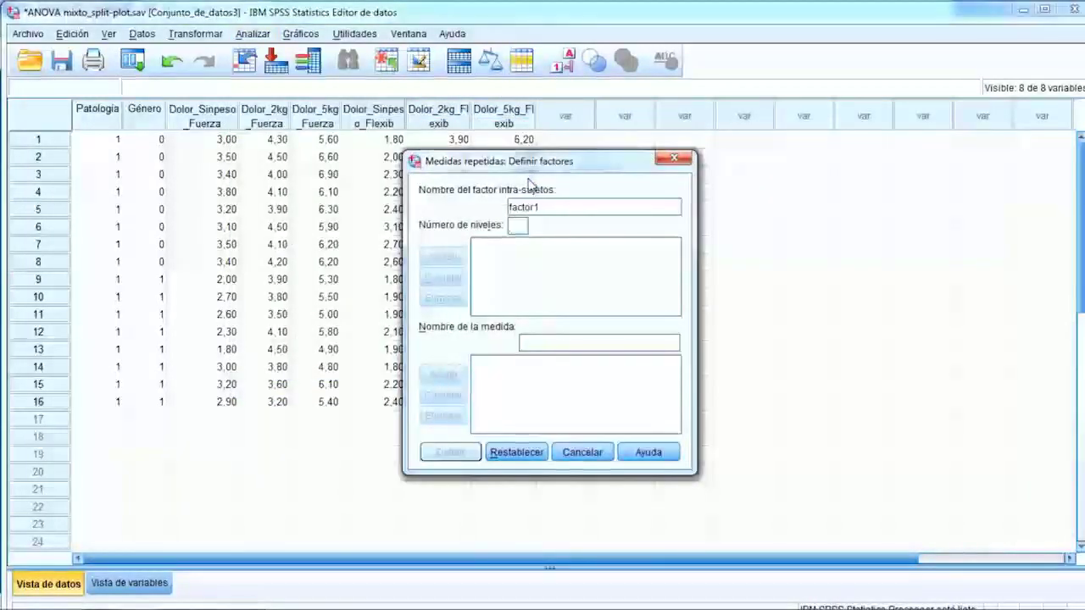
{"action": "key", "text": "Tab"}
{"action": "left_click_drag", "start_coordinate": [547, 206], "coordinate": [512, 212]}
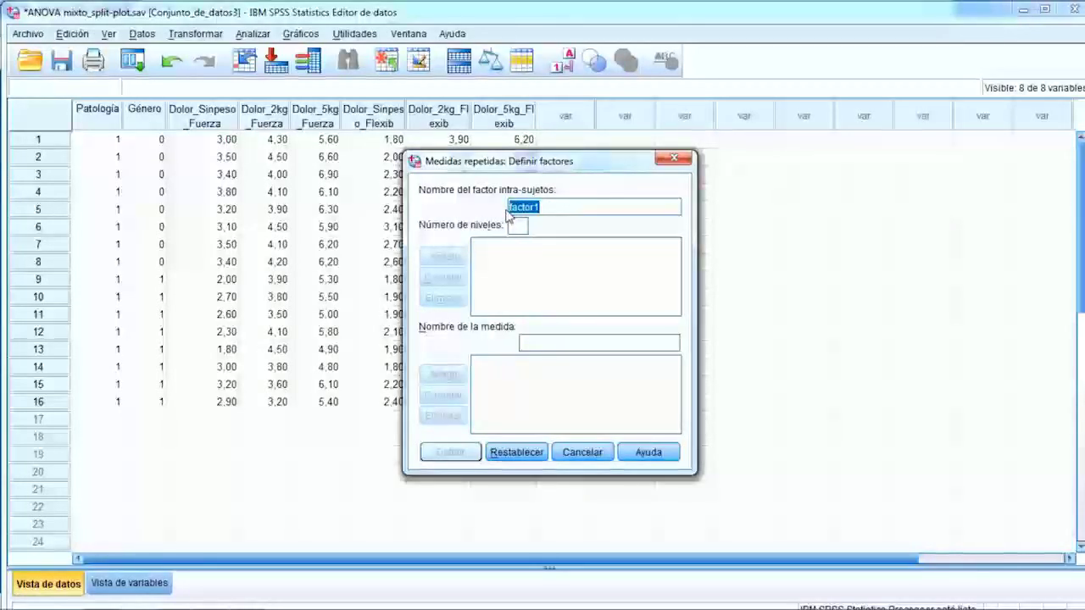
{"action": "type", "text": "Peso"}
{"action": "left_click", "coordinate": [522, 224]}
{"action": "type", "text": "3"}
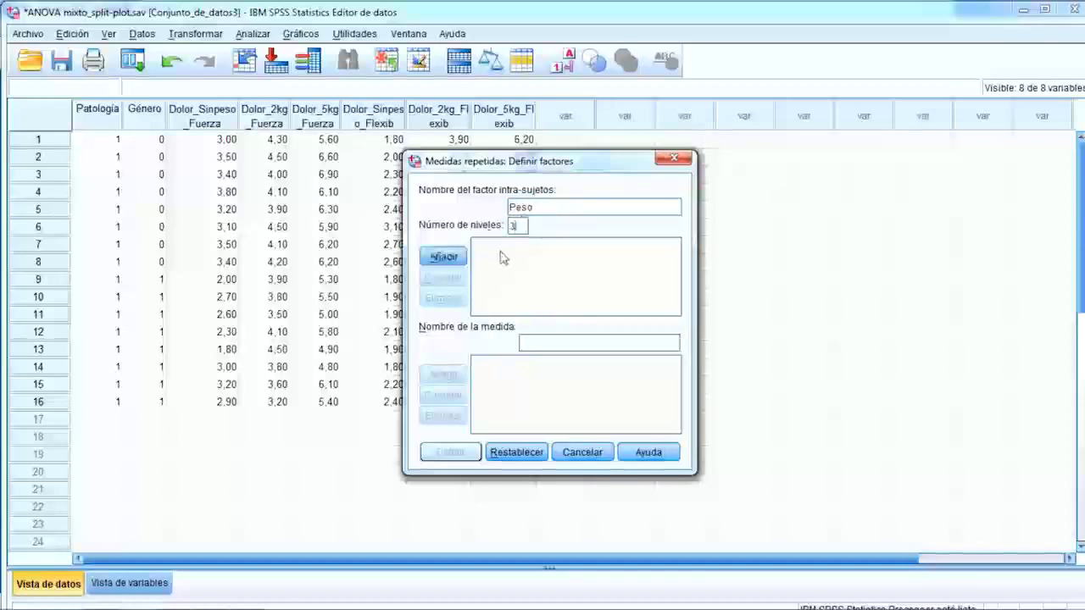
{"action": "left_click", "coordinate": [443, 257]}
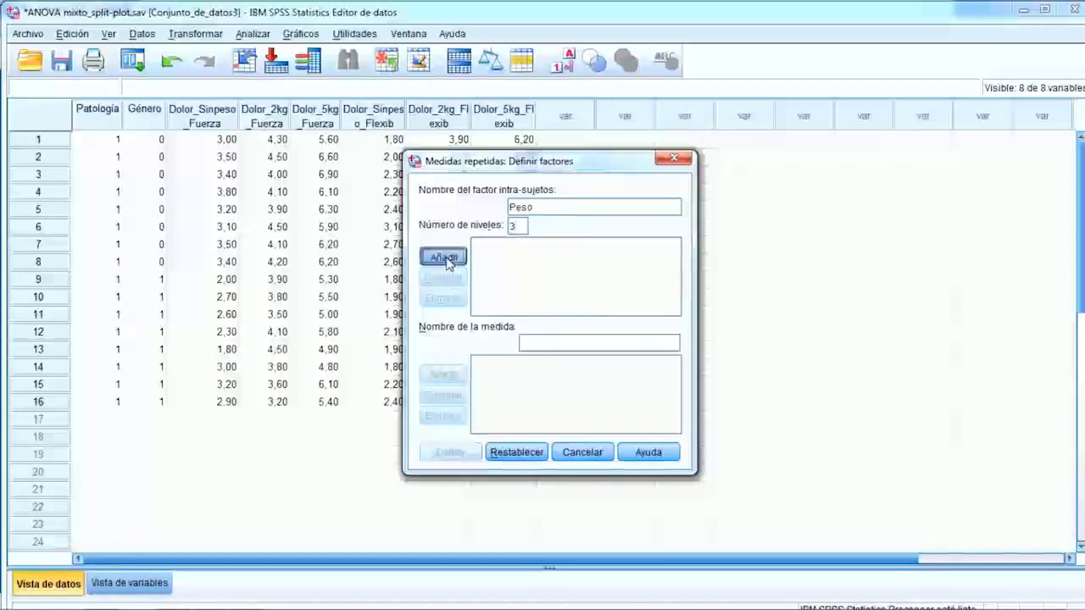
Add a second within-subjects factor named Tratamiento with 2 levels.
{"action": "left_click", "coordinate": [549, 210]}
{"action": "type", "text": "Tratamiento"}
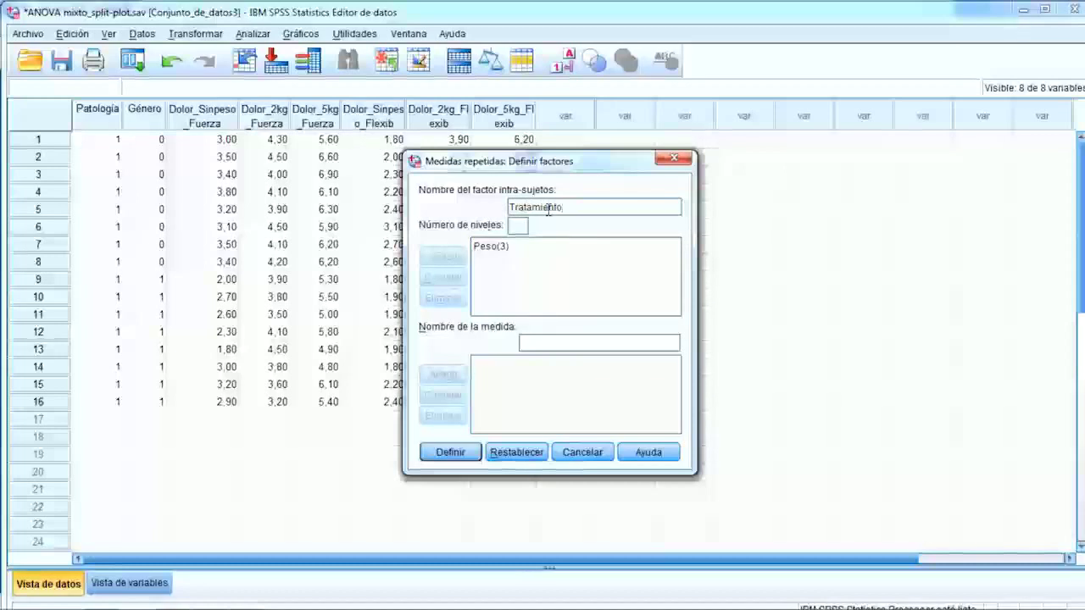
{"action": "left_click", "coordinate": [520, 226]}
{"action": "type", "text": "2"}
{"action": "left_click", "coordinate": [441, 258]}
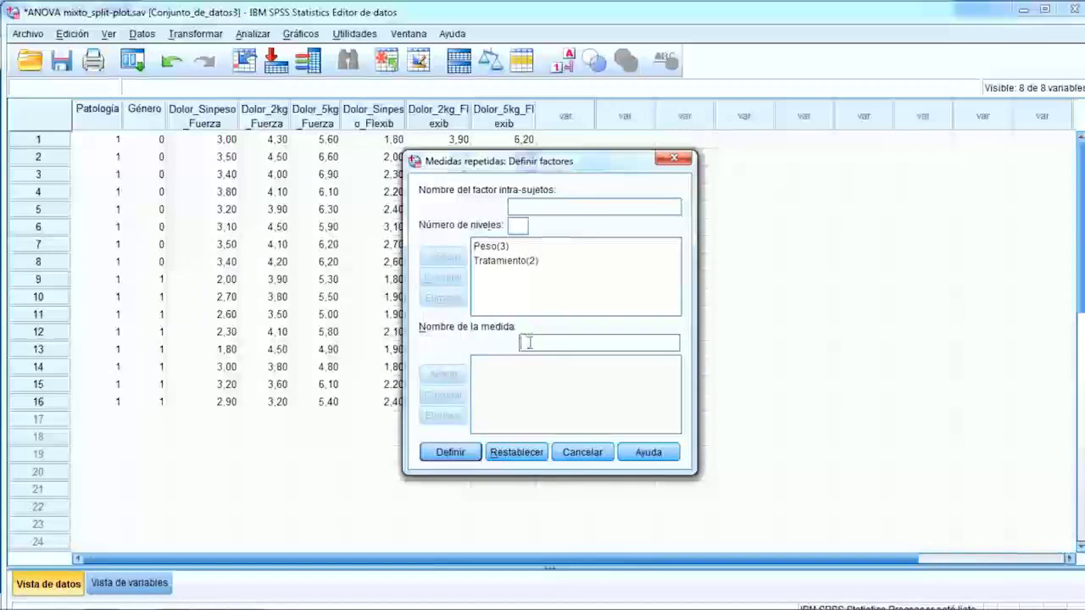
Add the measure name Dolor_abducción and proceed to define the analysis variables.
{"action": "type", "text": "D"}
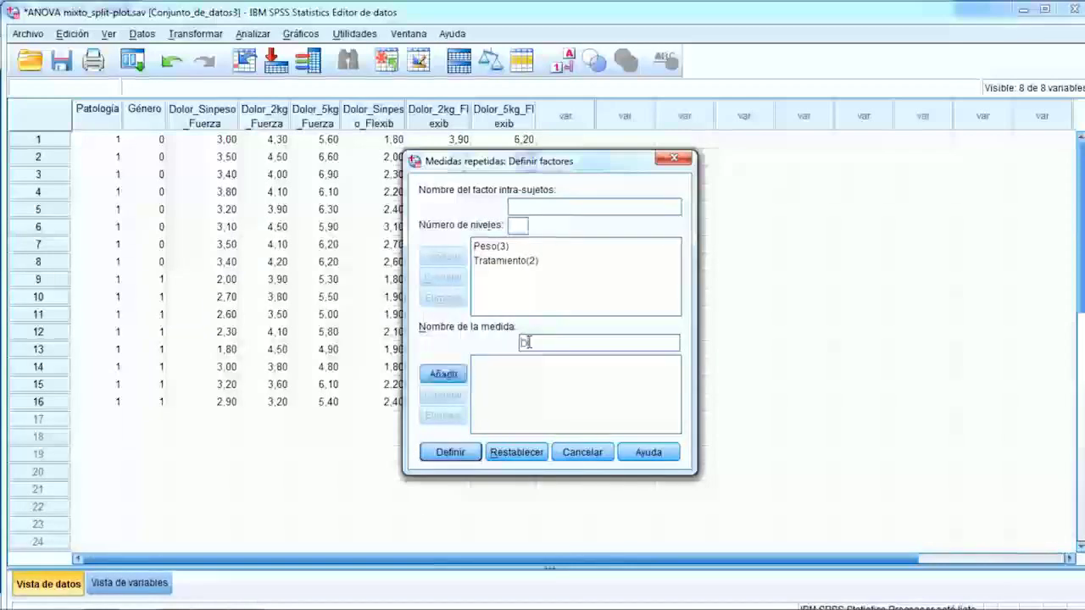
{"action": "type", "text": "olor_abducción"}
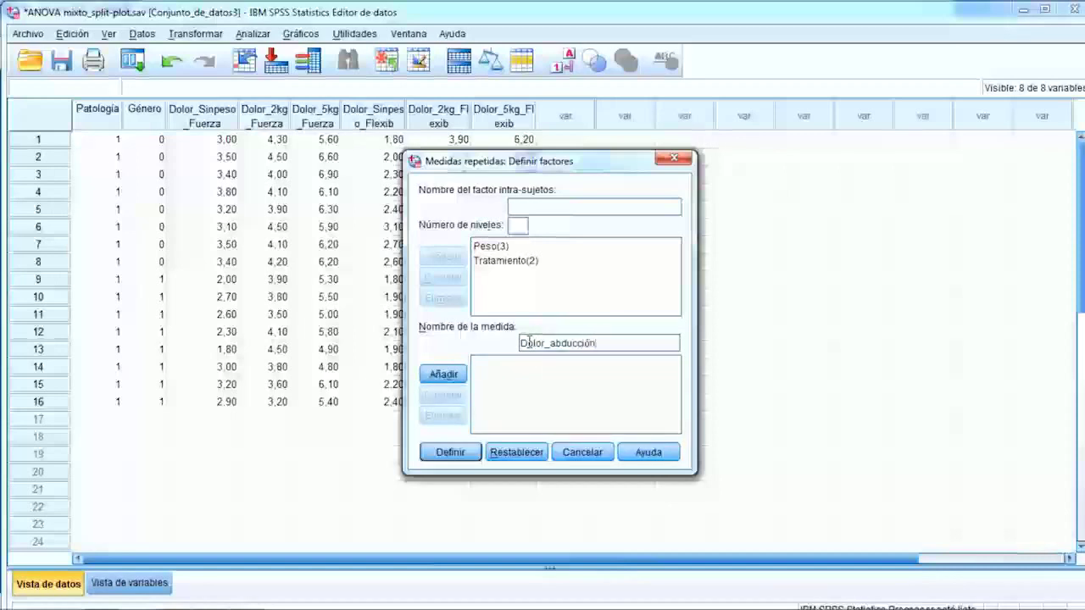
{"action": "left_click", "coordinate": [443, 375]}
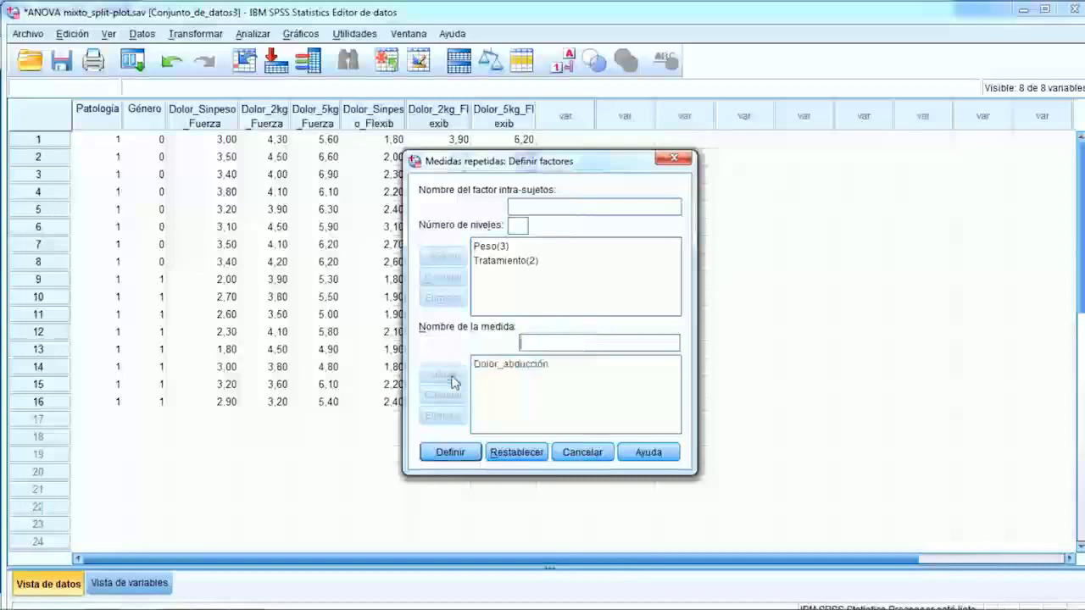
{"action": "left_click", "coordinate": [450, 453]}
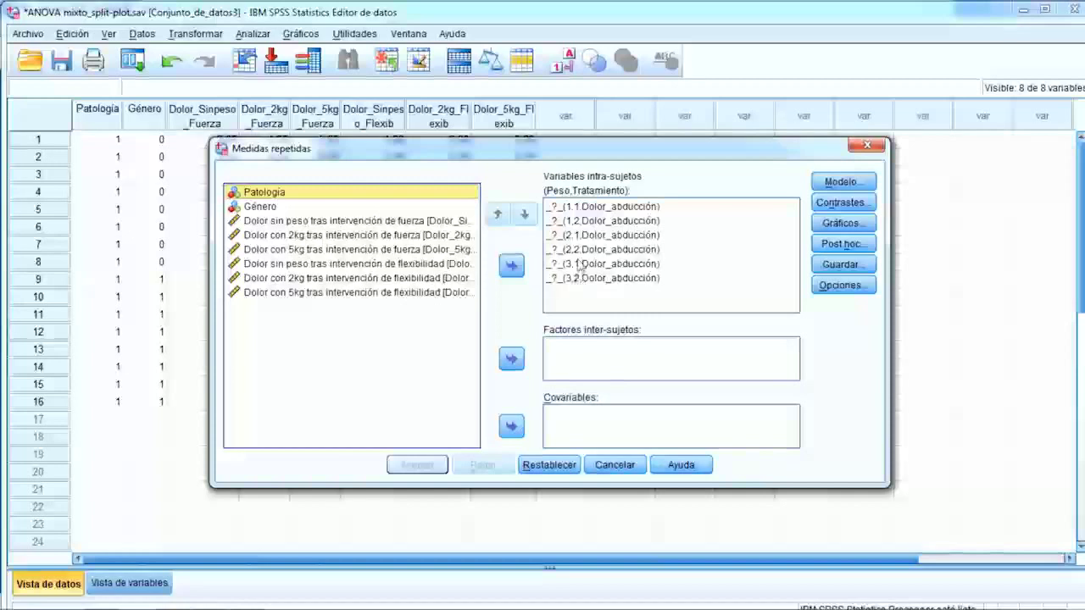
Assign the no-weight pain variables to the within-subjects cells: strength to (1,1) and flexibility to (1,2).
{"action": "left_click", "coordinate": [573, 208]}
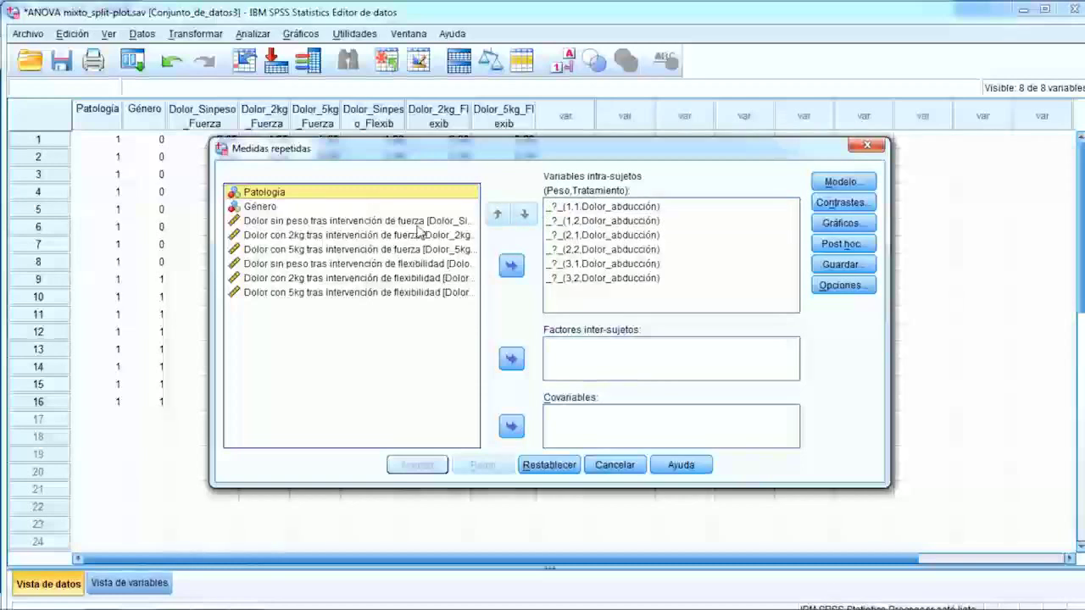
{"action": "left_click", "coordinate": [570, 208]}
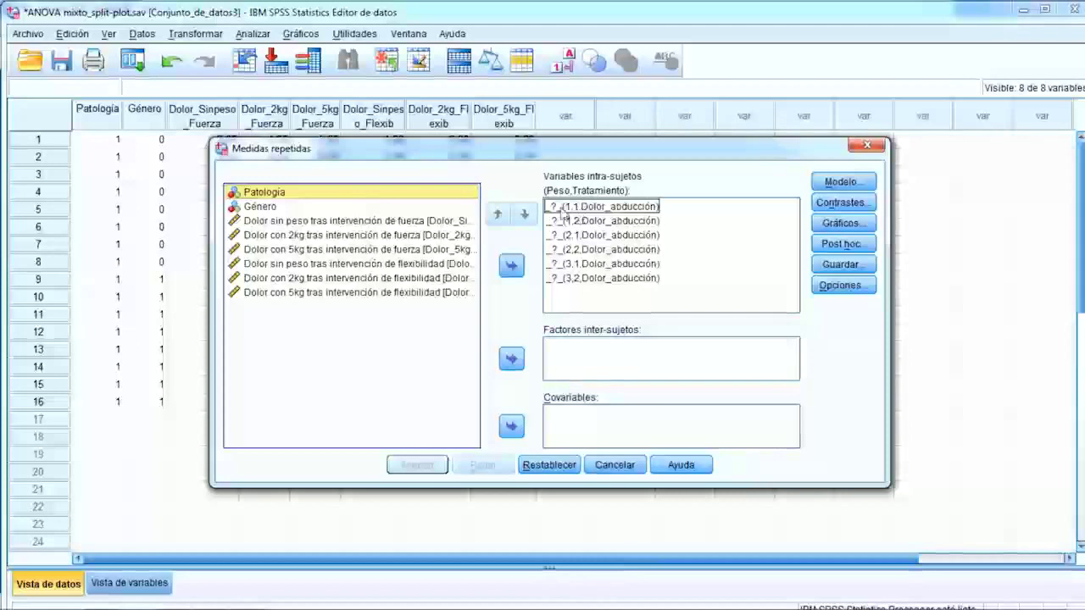
{"action": "left_click", "coordinate": [397, 222]}
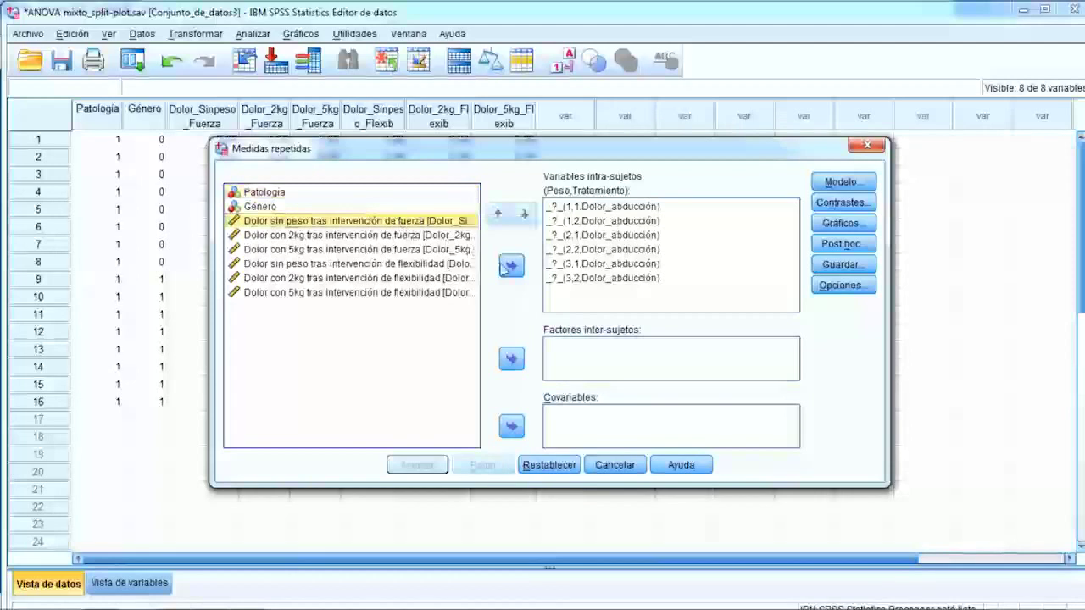
{"action": "left_click", "coordinate": [513, 265]}
{"action": "left_click", "coordinate": [569, 224]}
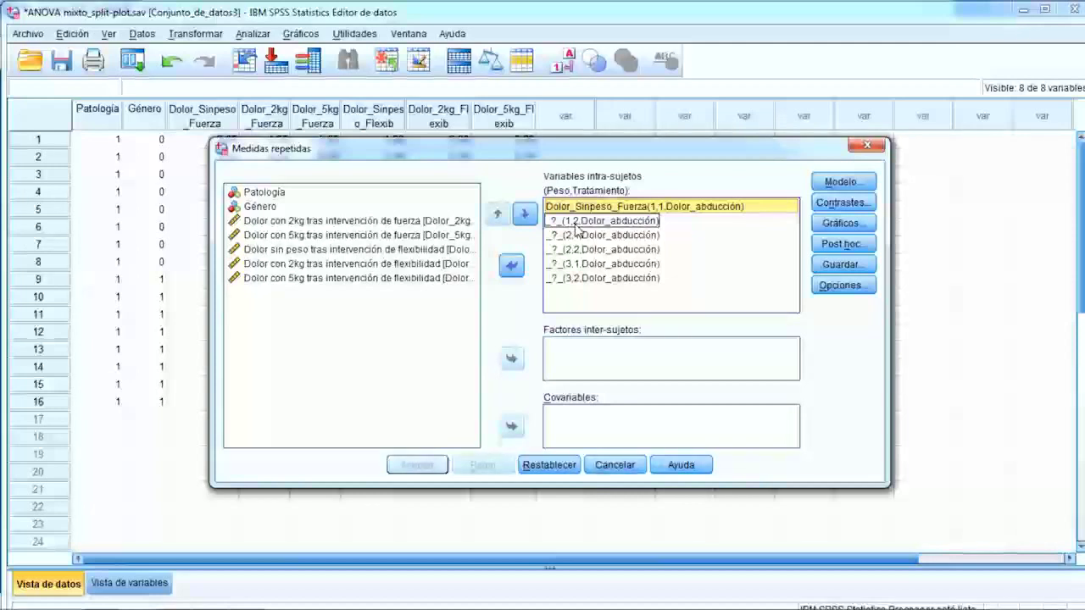
{"action": "left_click", "coordinate": [351, 252]}
{"action": "left_click", "coordinate": [512, 266]}
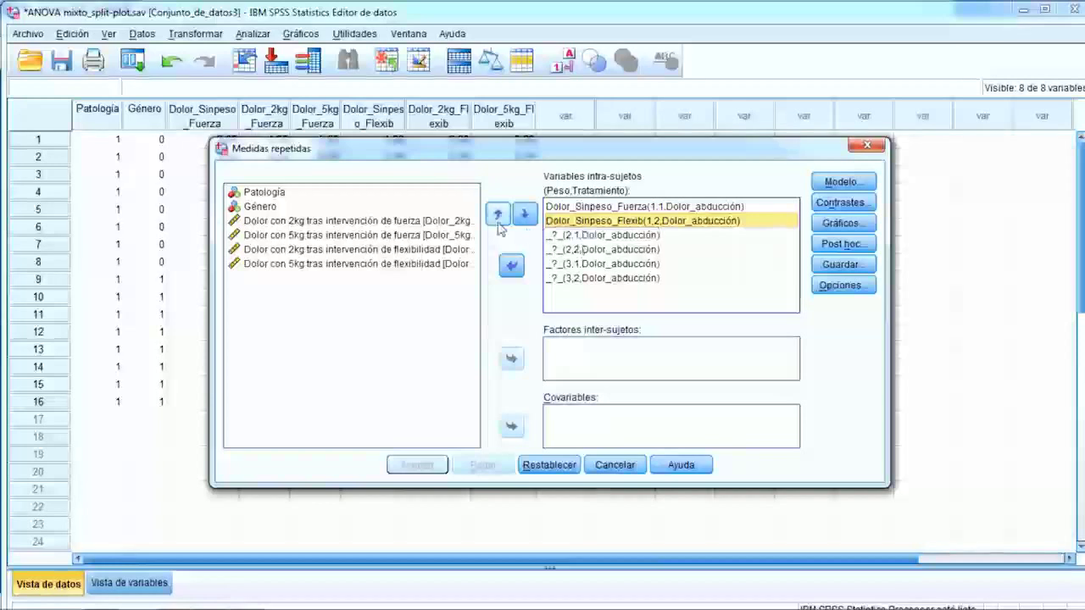
Assign the 2 kg pain variables to the within-subjects cells: strength to (2,1) and flexibility to (2,2).
{"action": "left_click", "coordinate": [424, 222]}
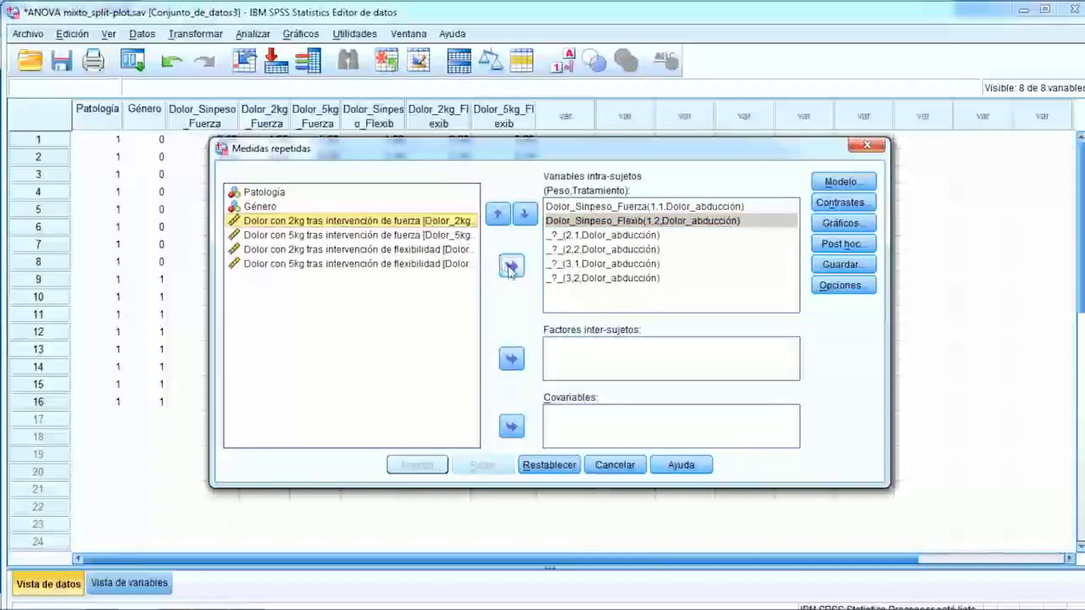
{"action": "left_click", "coordinate": [510, 266]}
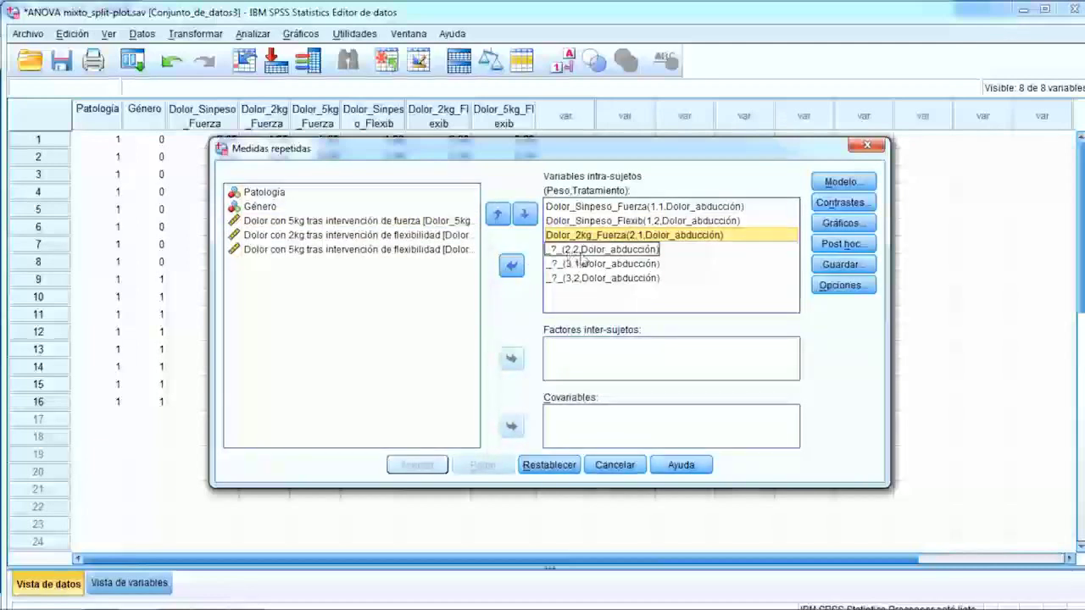
{"action": "left_click", "coordinate": [452, 240]}
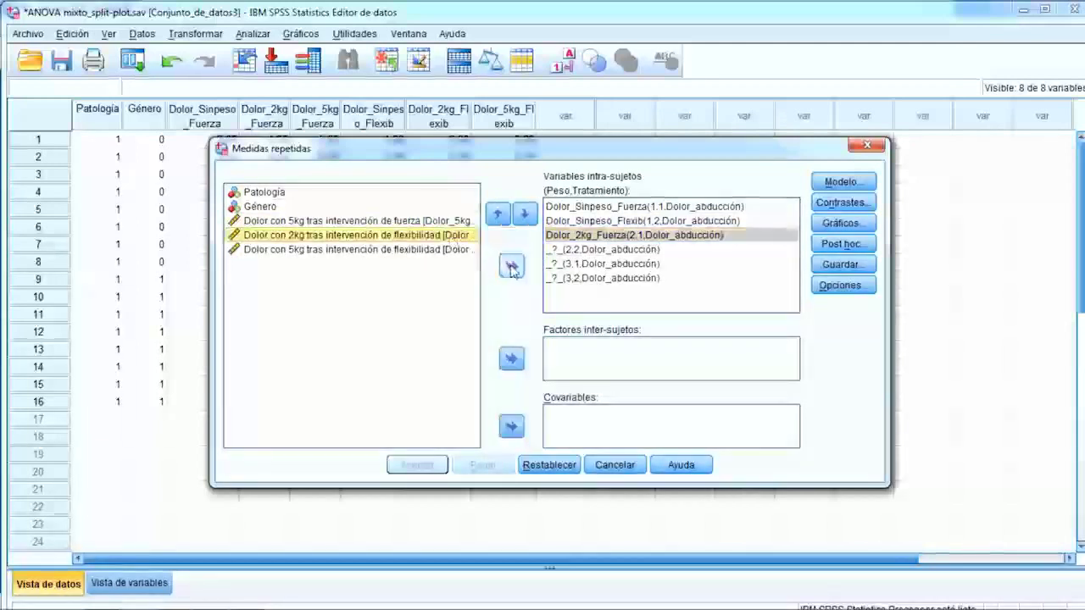
{"action": "left_click", "coordinate": [511, 265]}
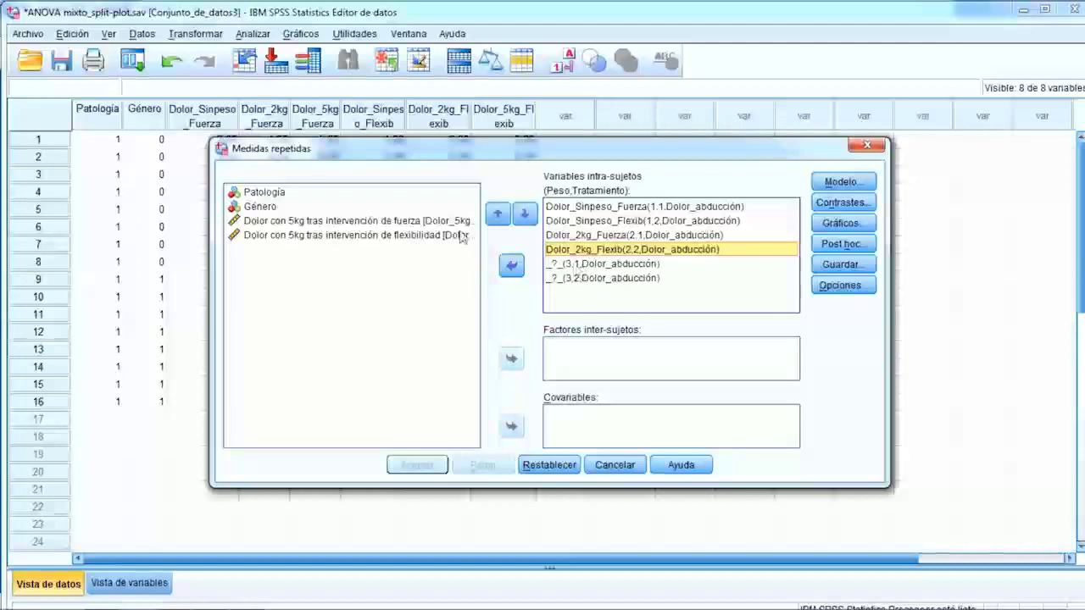
Assign the 5 kg pain variables to the within-subjects cells: strength to (3,1) and flexibility to (3,2).
{"action": "left_click", "coordinate": [433, 223]}
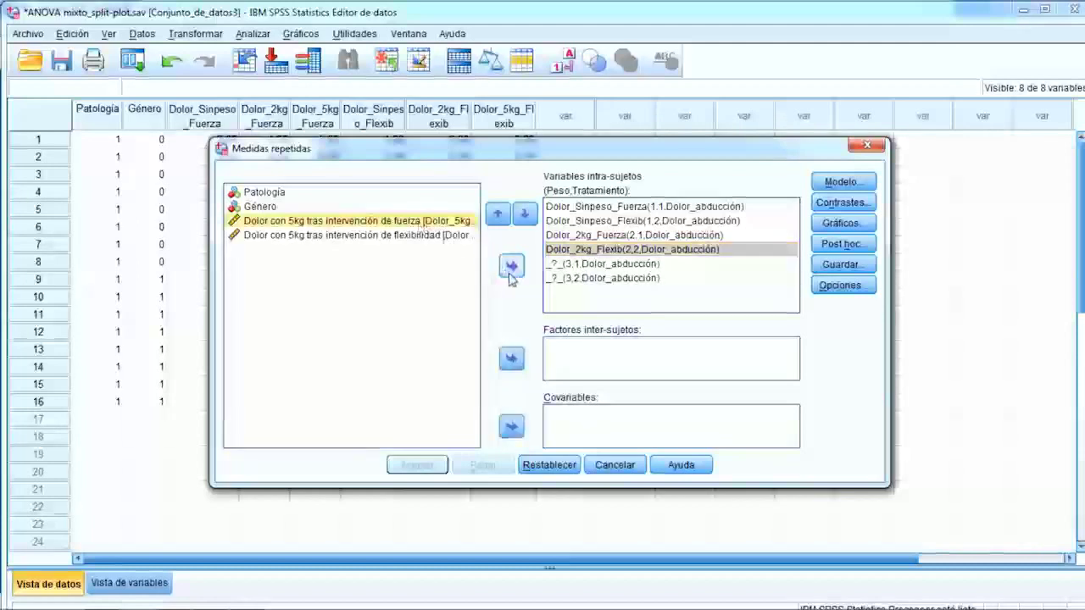
{"action": "left_click", "coordinate": [511, 265]}
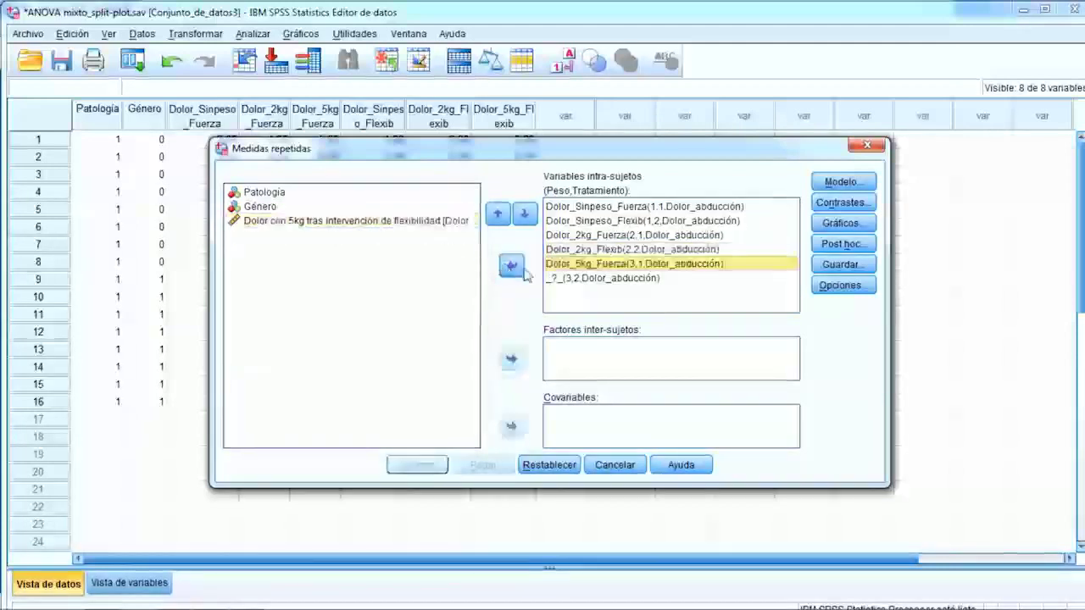
{"action": "left_click", "coordinate": [416, 222]}
{"action": "left_click", "coordinate": [511, 265]}
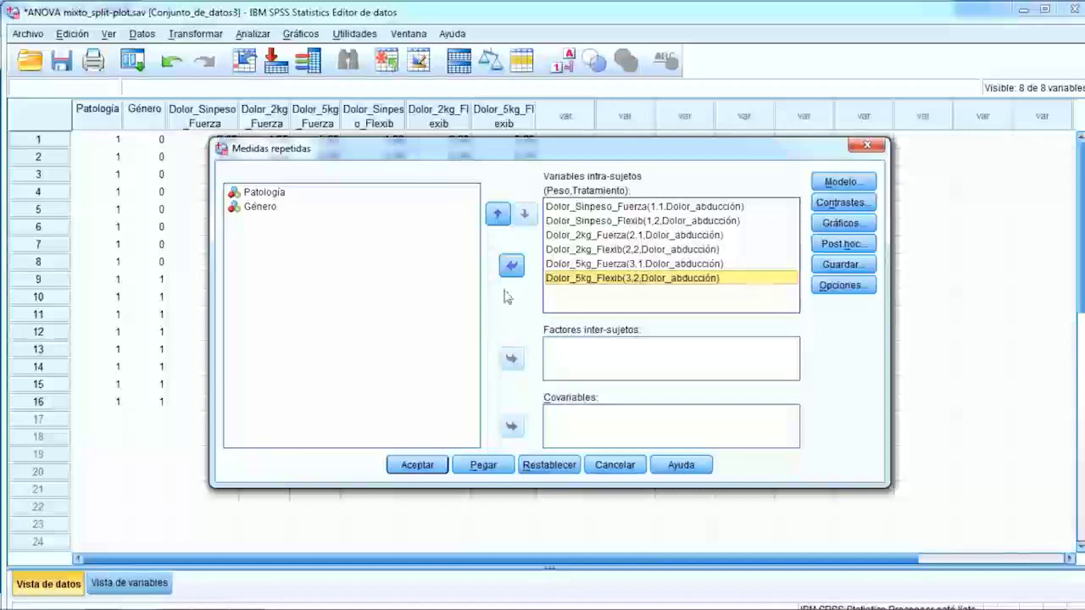
Set Género as the between-subjects factor.
{"action": "left_click", "coordinate": [276, 213]}
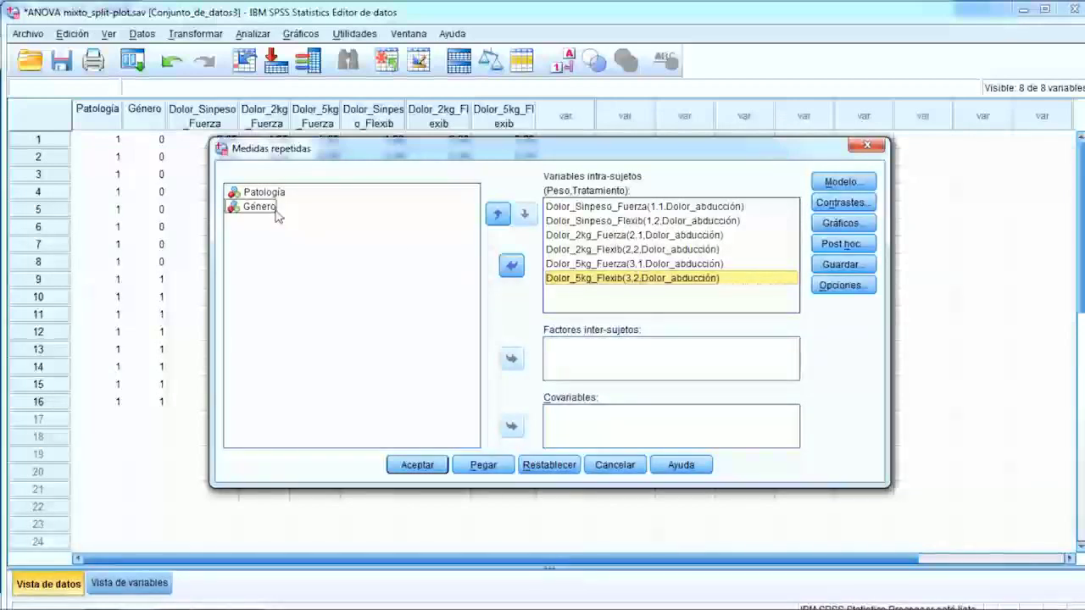
{"action": "left_click", "coordinate": [275, 212]}
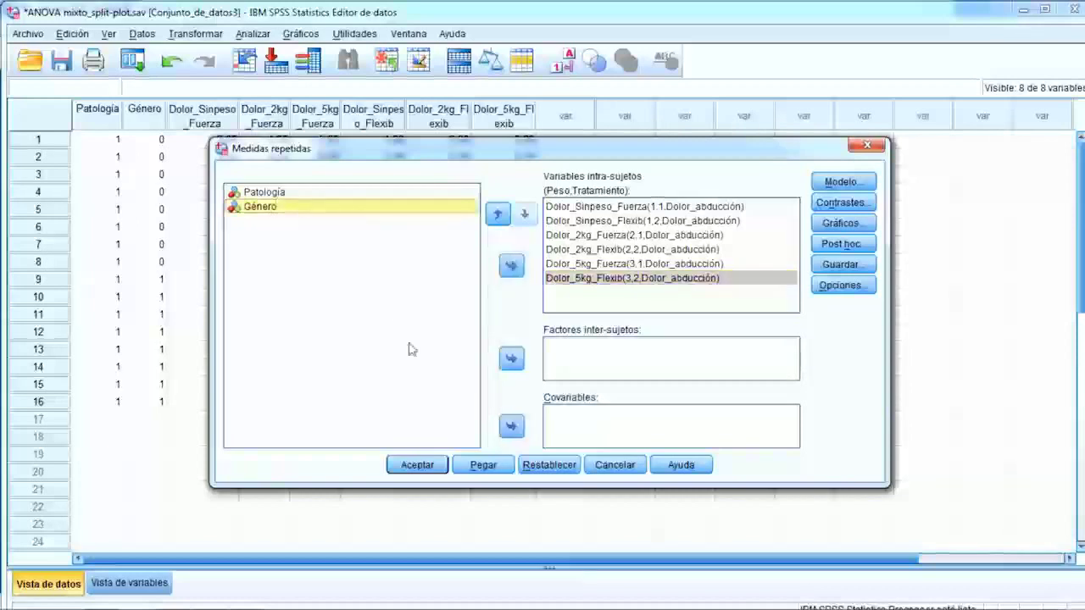
{"action": "left_click", "coordinate": [512, 359]}
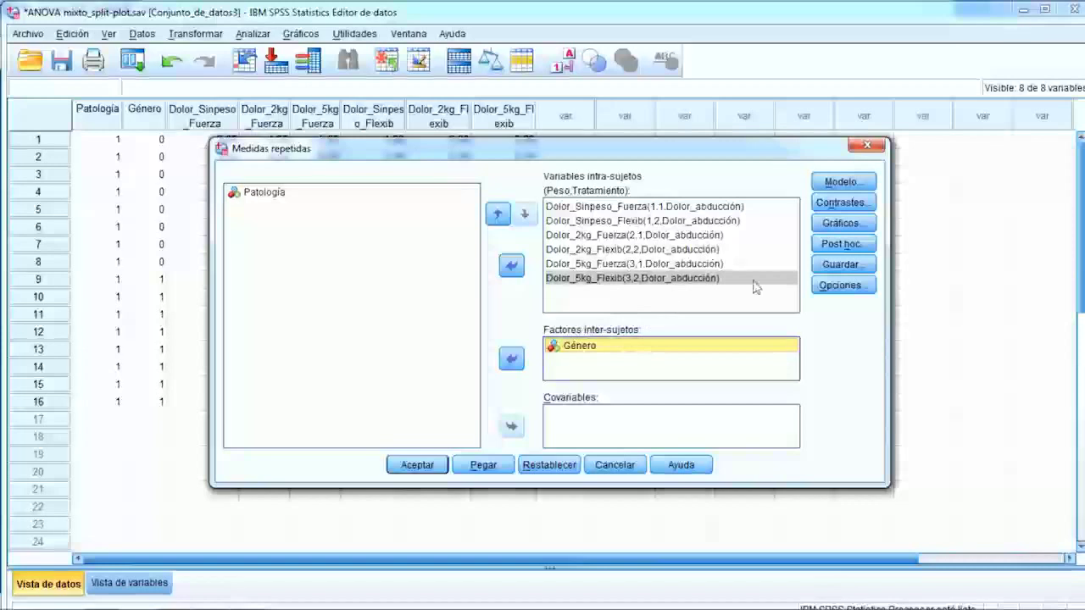
Review the custom model settings and keep the model as full factorial.
{"action": "left_click", "coordinate": [839, 182]}
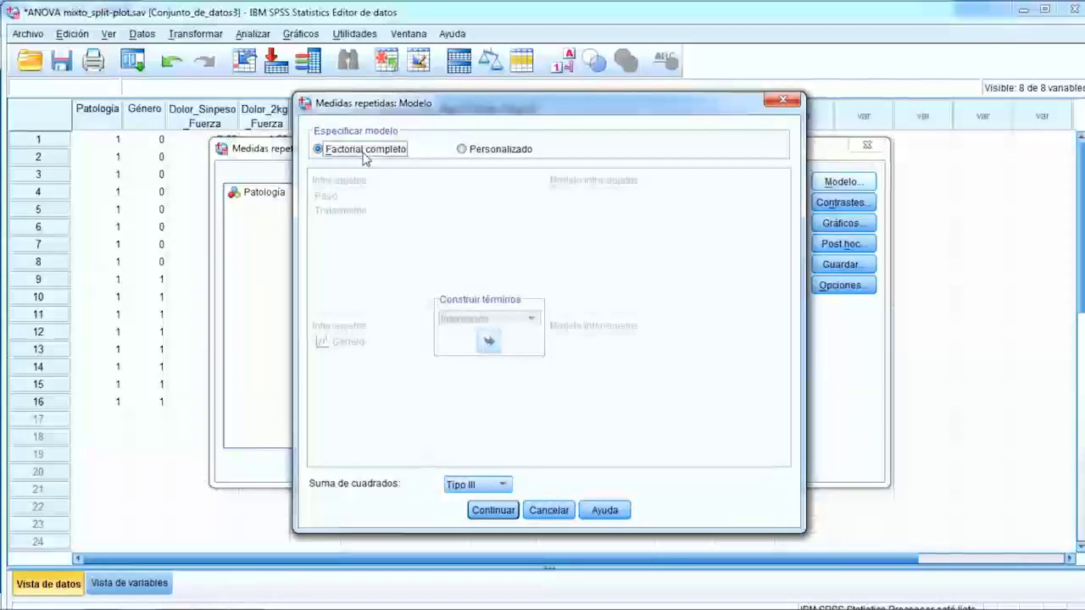
{"action": "left_click", "coordinate": [461, 149]}
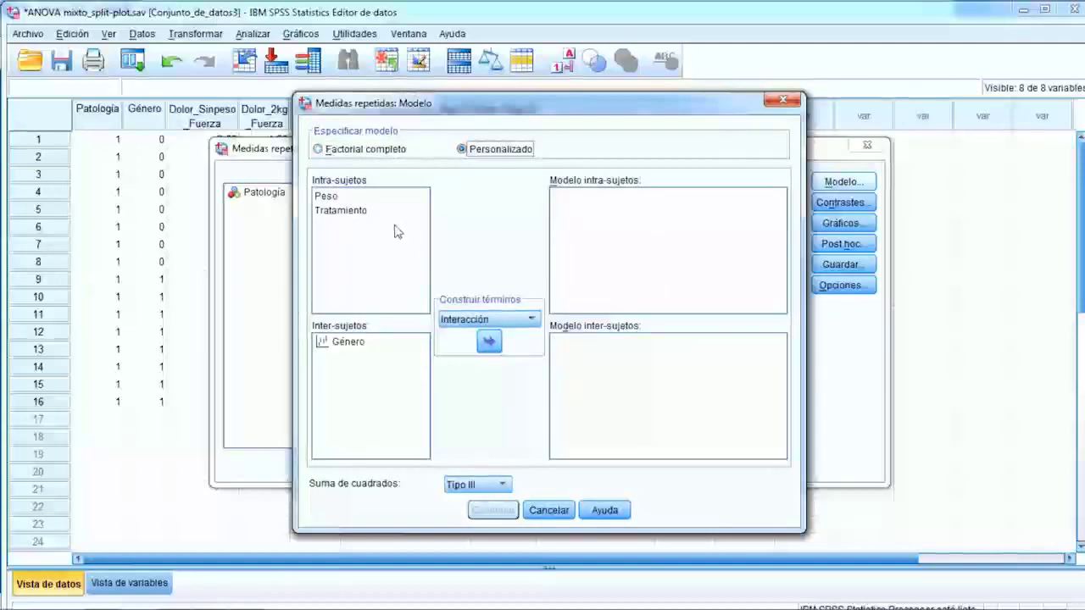
{"action": "left_click", "coordinate": [341, 153]}
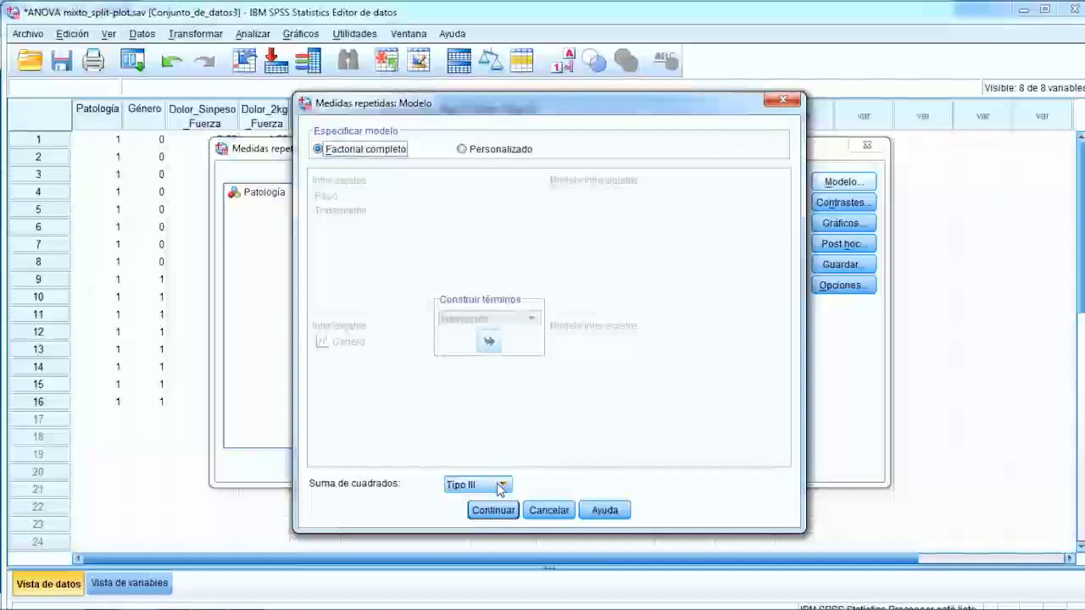
{"action": "left_click", "coordinate": [493, 509]}
In the analysis options, request estimated marginal means for Género, Peso, Tratamiento and all their interactions, leaving out (OVERALL).
{"action": "left_click", "coordinate": [843, 285]}
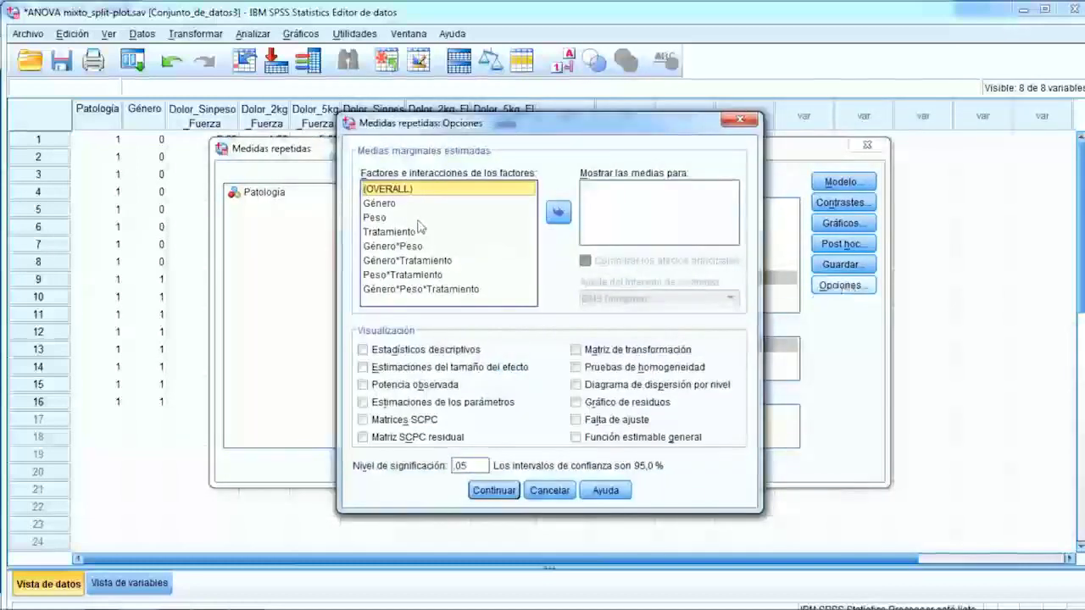
{"action": "left_click", "coordinate": [389, 205]}
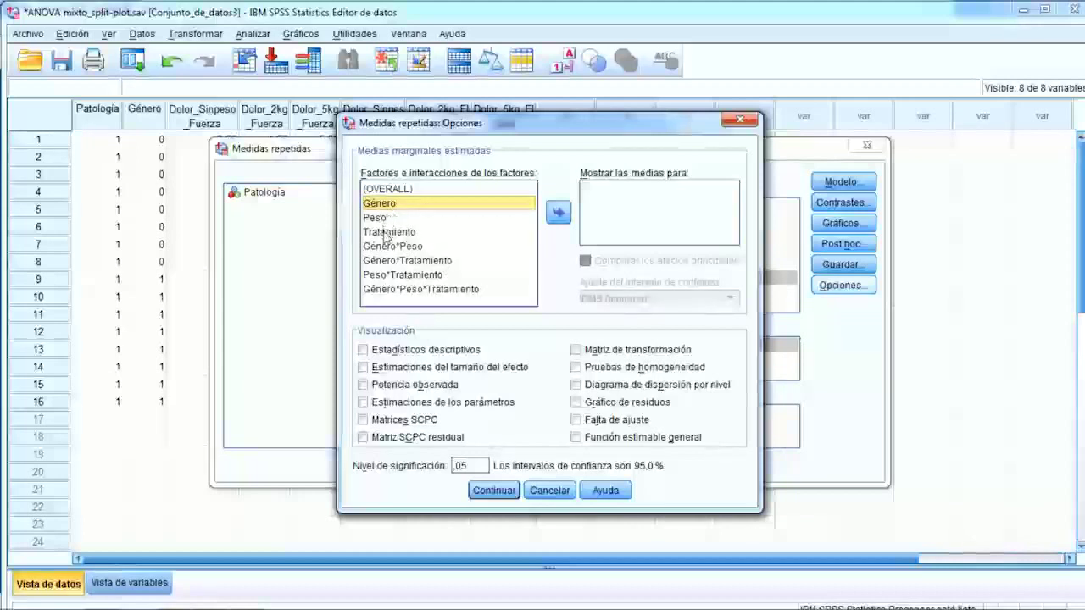
{"action": "left_click", "coordinate": [389, 289]}
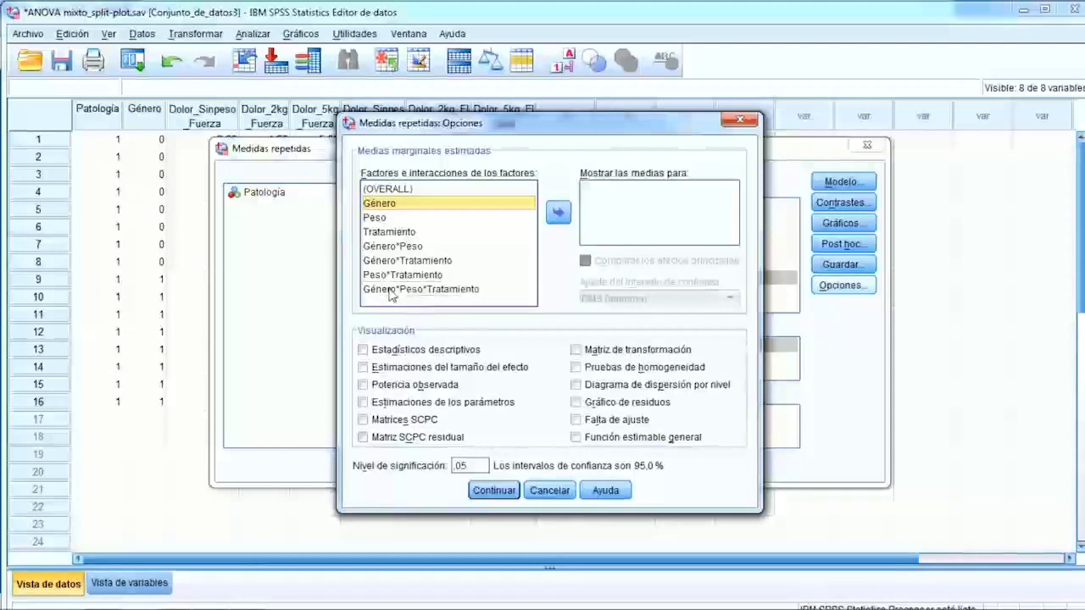
{"action": "left_click", "coordinate": [389, 289], "text": "shift"}
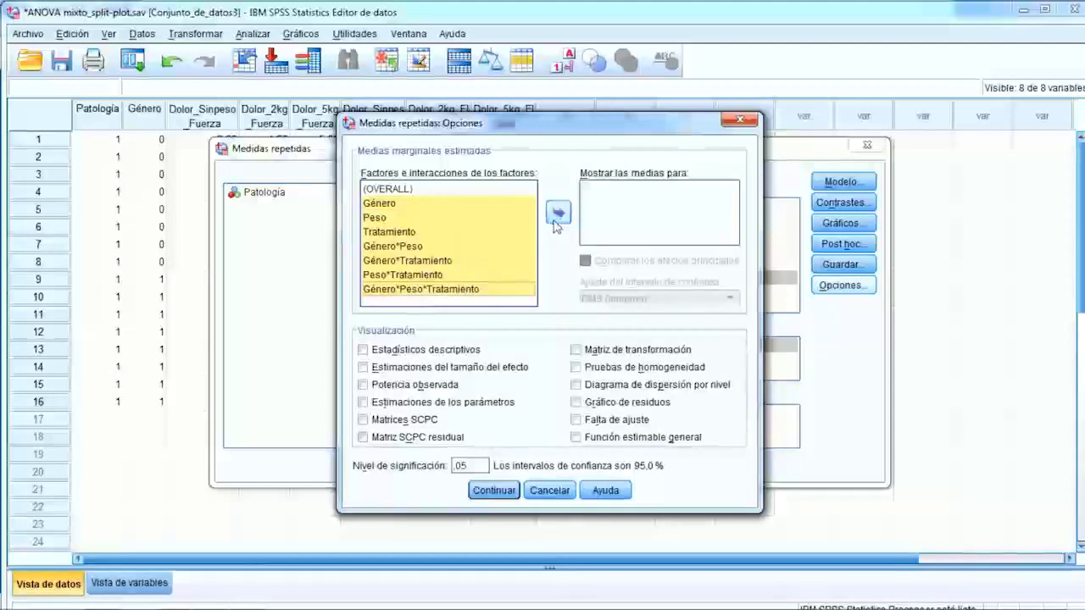
{"action": "left_click", "coordinate": [558, 216]}
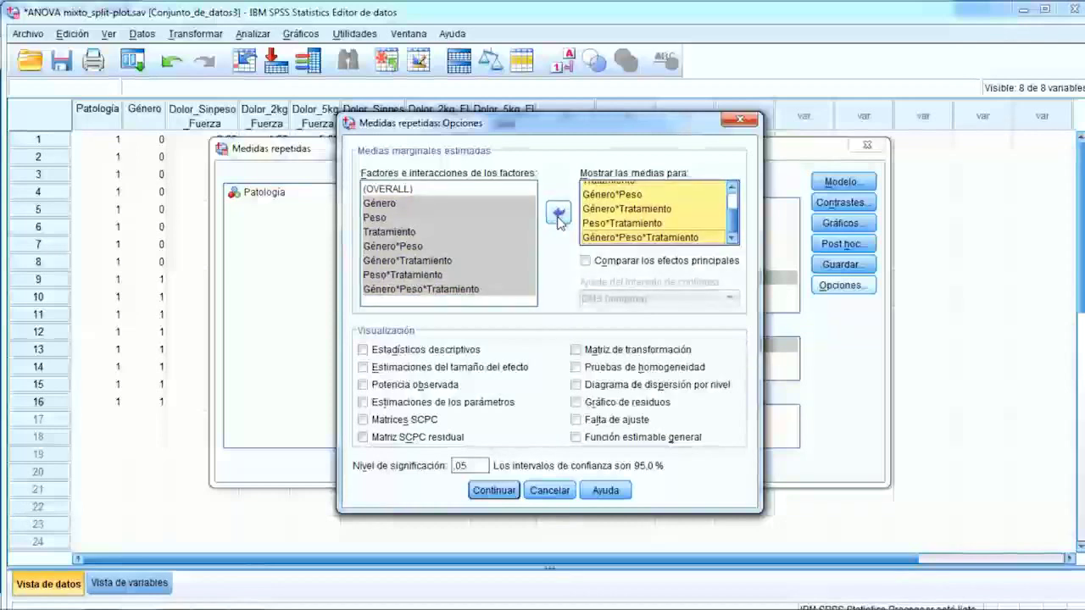
Enable comparison of main effects for the displayed means with the Bonferroni confidence interval adjustment.
{"action": "left_click", "coordinate": [644, 195]}
{"action": "left_click", "coordinate": [639, 207]}
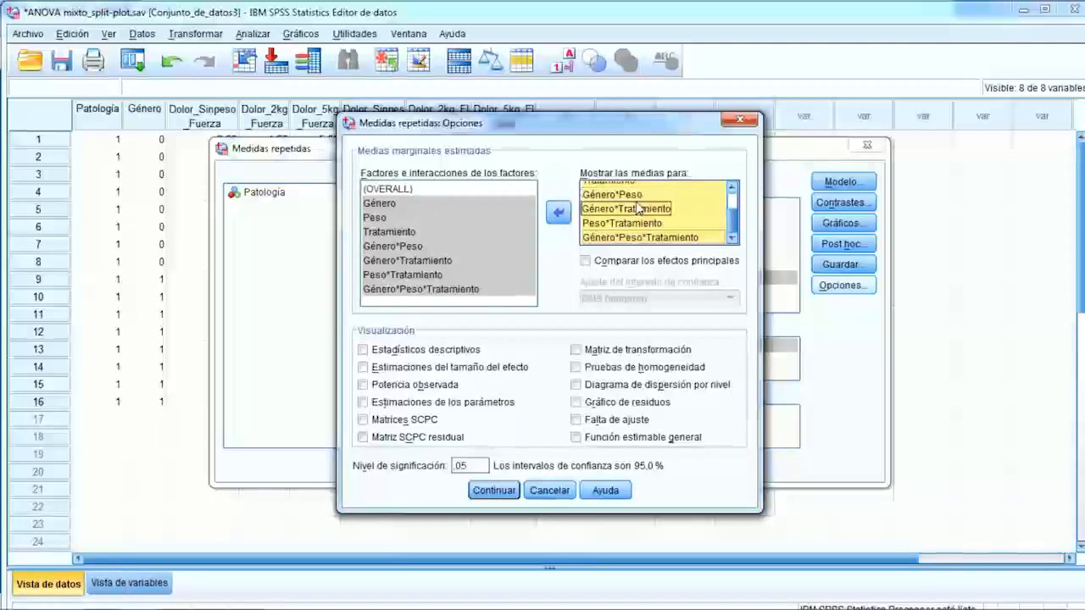
{"action": "left_click", "coordinate": [637, 223]}
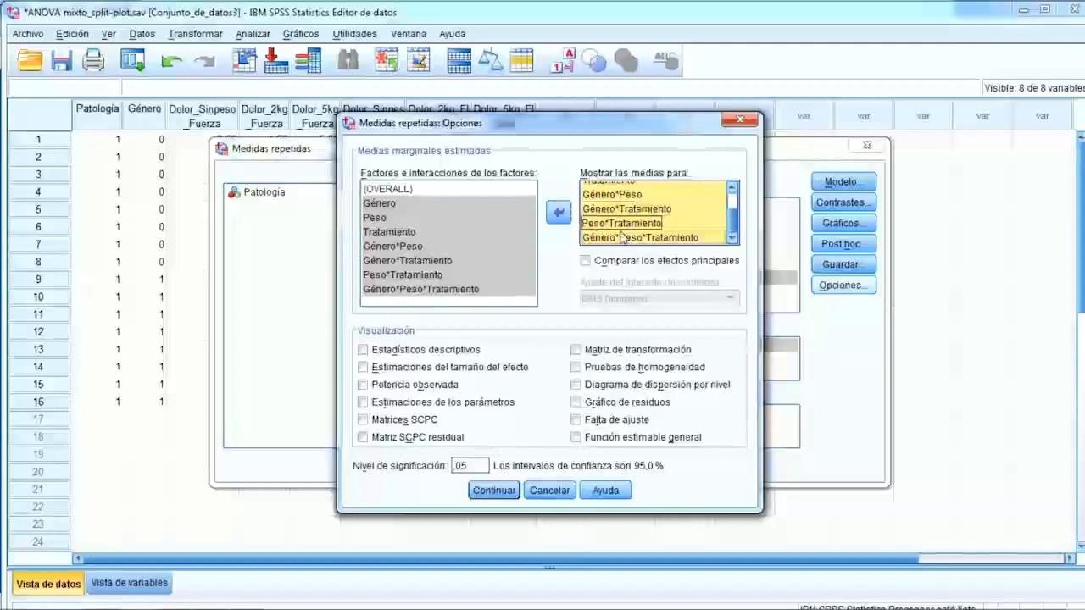
{"action": "left_click", "coordinate": [604, 263]}
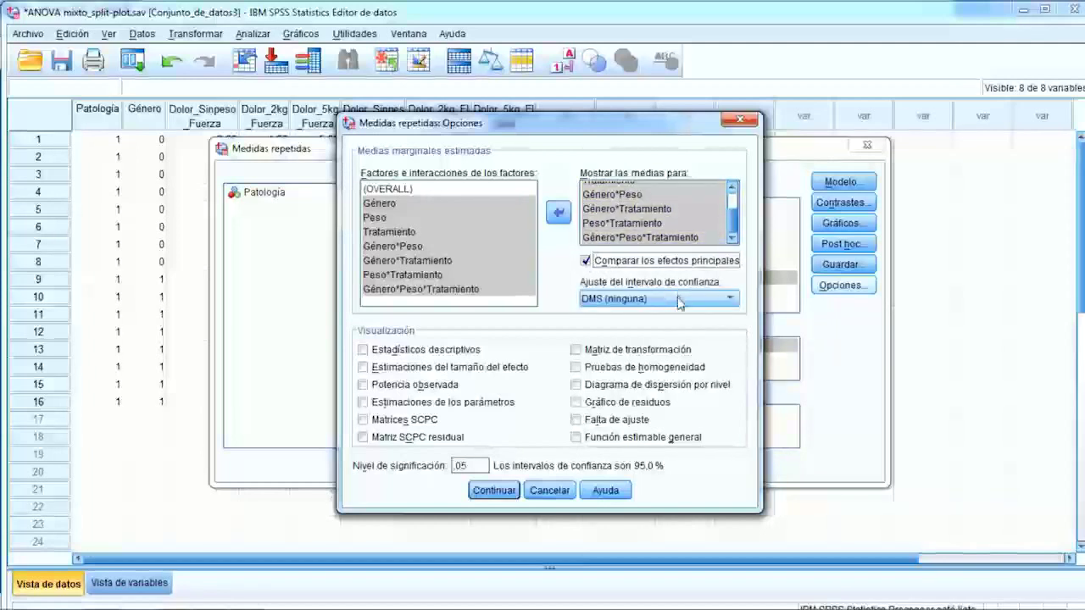
{"action": "left_click", "coordinate": [680, 301]}
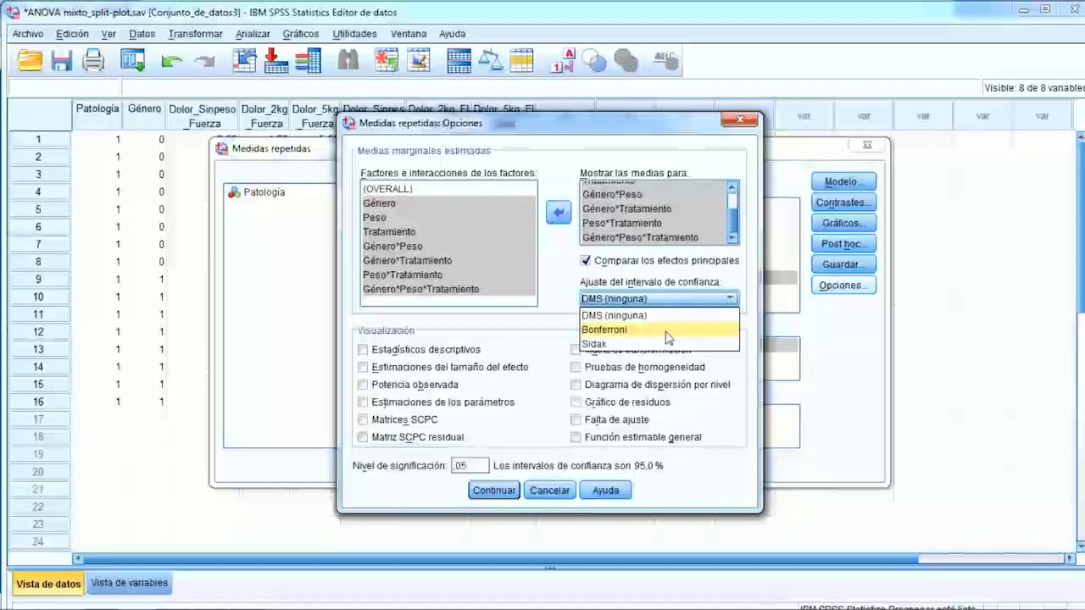
{"action": "left_click", "coordinate": [667, 330]}
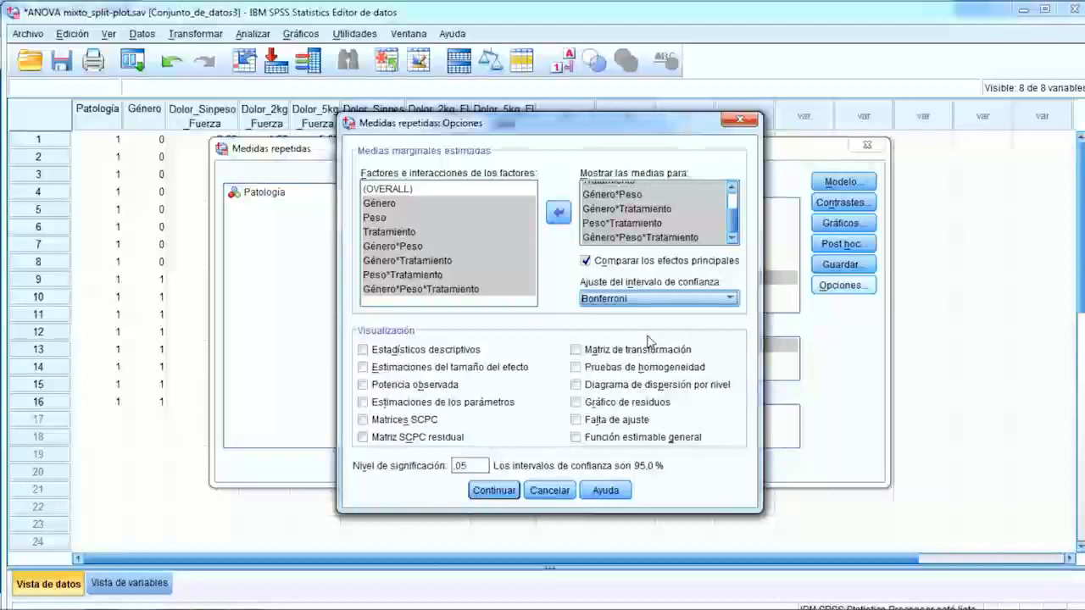
Include descriptive statistics, effect size estimates, observed power and homogeneity tests in the output, and accept the options.
{"action": "left_click", "coordinate": [448, 354]}
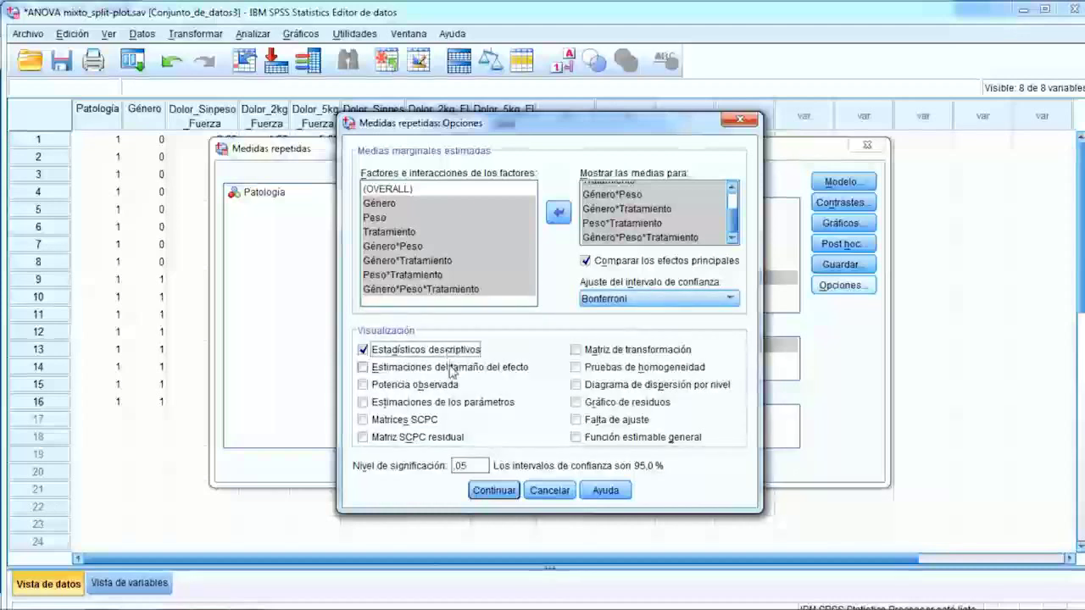
{"action": "left_click", "coordinate": [450, 370]}
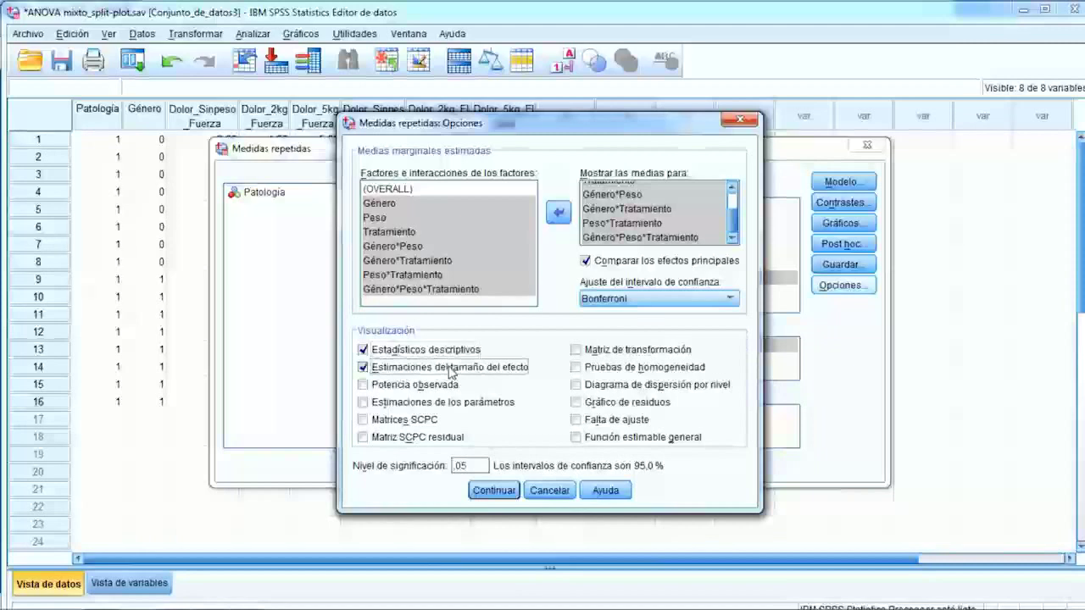
{"action": "left_click", "coordinate": [432, 385]}
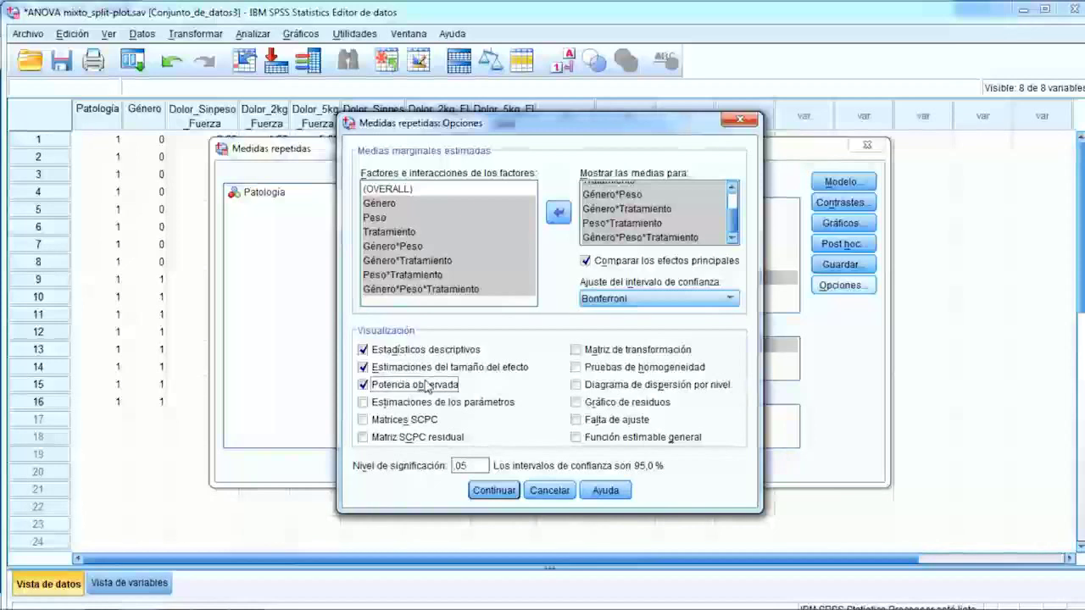
{"action": "left_click", "coordinate": [594, 375]}
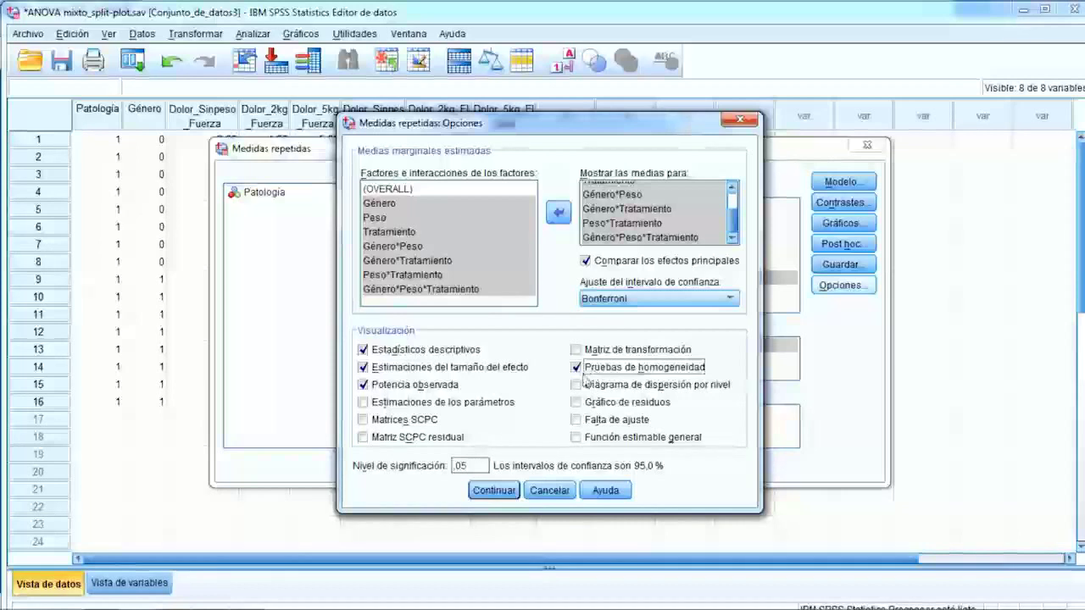
{"action": "left_click", "coordinate": [494, 490]}
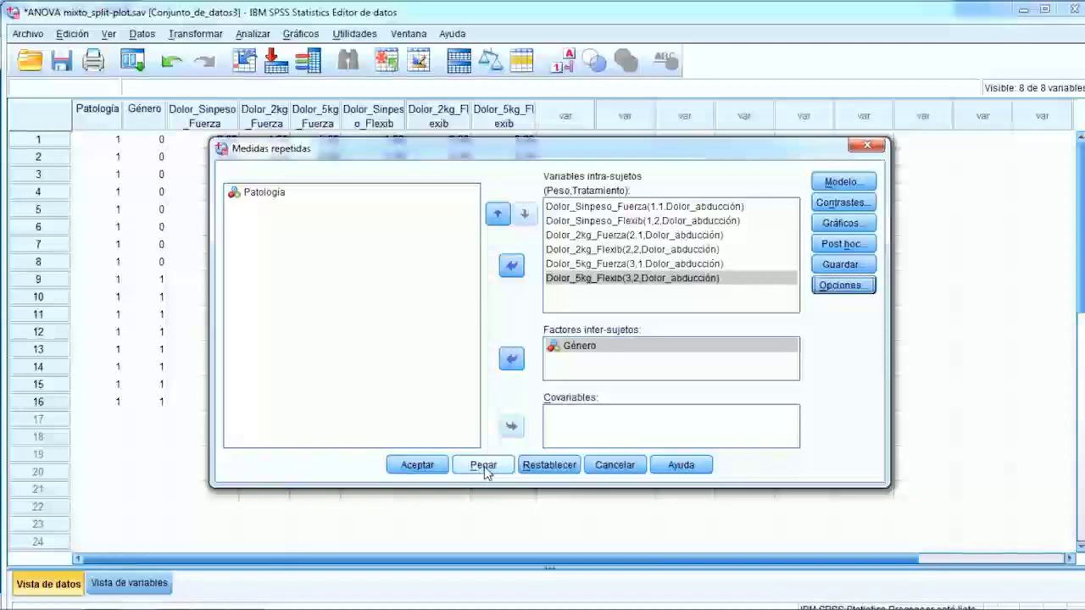
Generate the GLM syntax from the analysis settings, maximize its editor and locate the Género*Peso*Tratamiento EMMEANS line.
{"action": "left_click", "coordinate": [484, 469]}
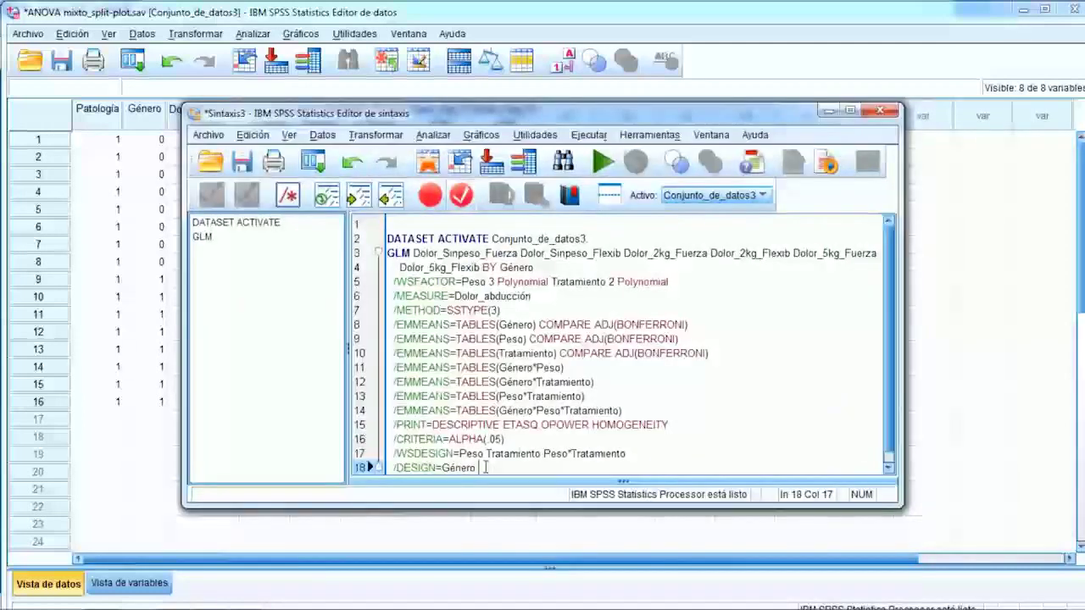
{"action": "left_click", "coordinate": [850, 113]}
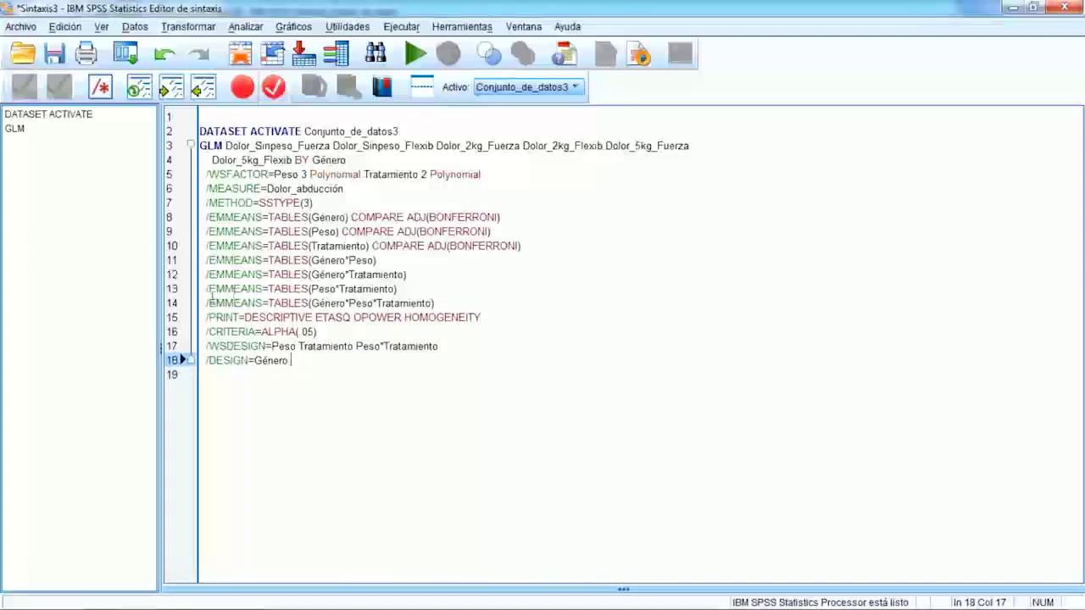
{"action": "left_click_drag", "start_coordinate": [206, 303], "coordinate": [436, 303]}
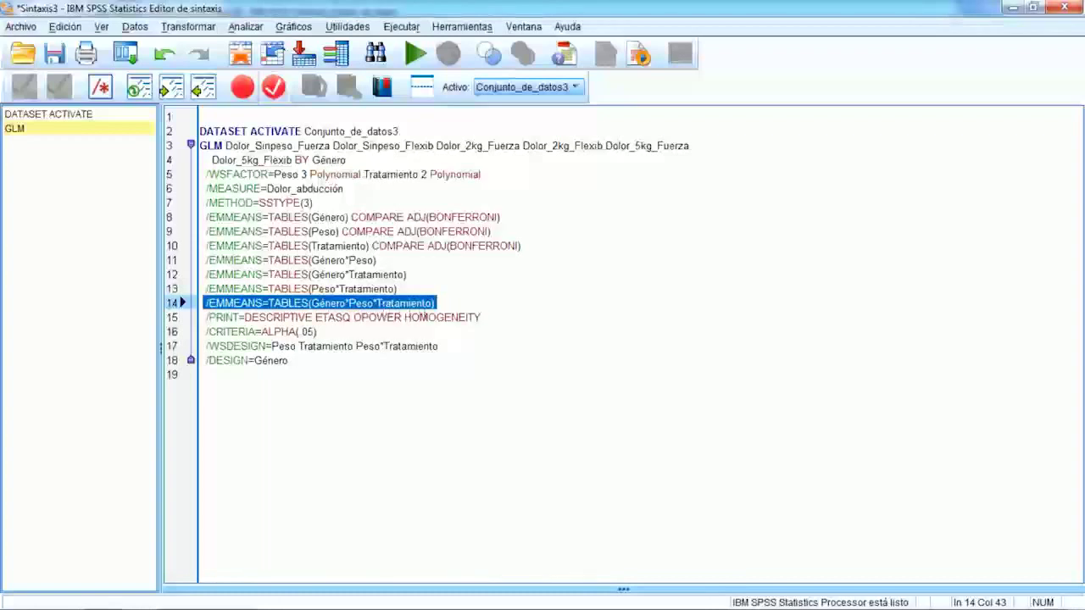
{"action": "left_click", "coordinate": [457, 303]}
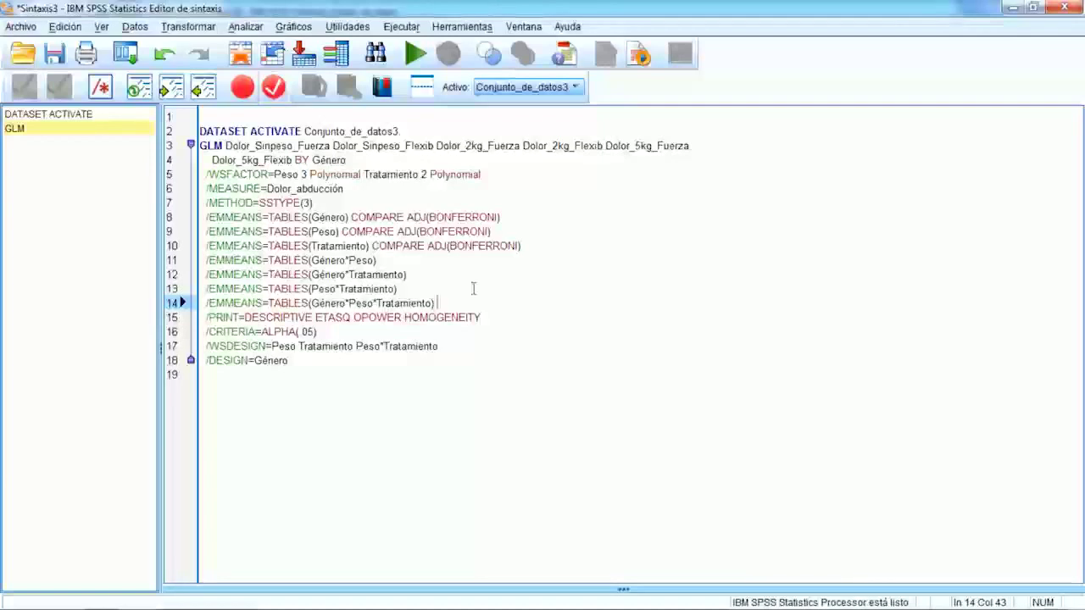
Copy COMPARE ADJ(BONFERRONI) from the Tratamiento EMMEANS line to the end of the Género*Peso*Tratamiento EMMEANS line.
{"action": "left_click_drag", "start_coordinate": [520, 246], "coordinate": [373, 246]}
{"action": "key", "text": "ctrl+c"}
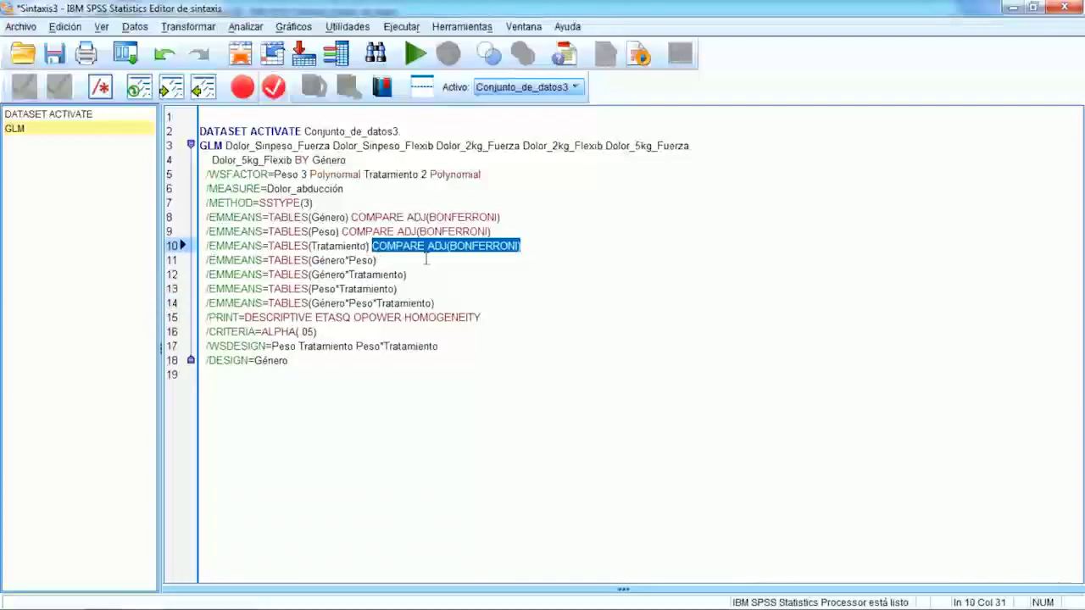
{"action": "left_click", "coordinate": [453, 304]}
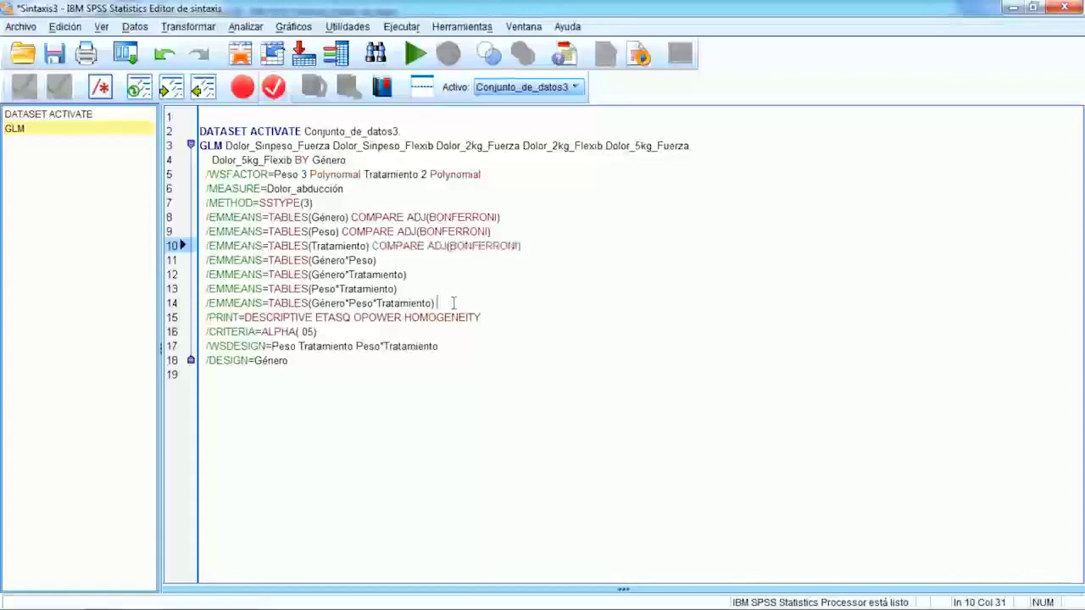
{"action": "key", "text": "ctrl+v"}
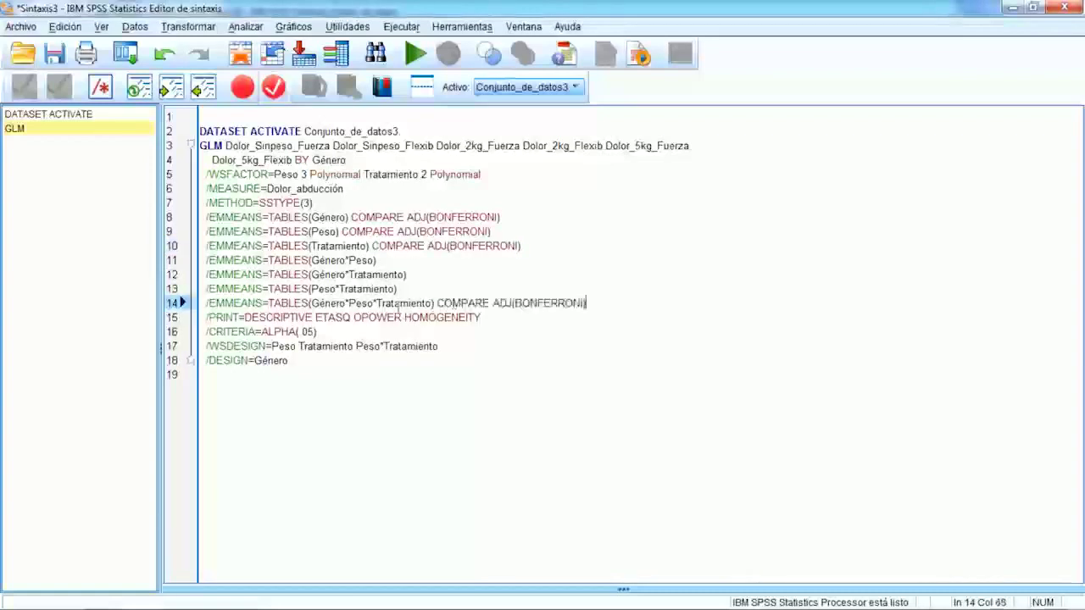